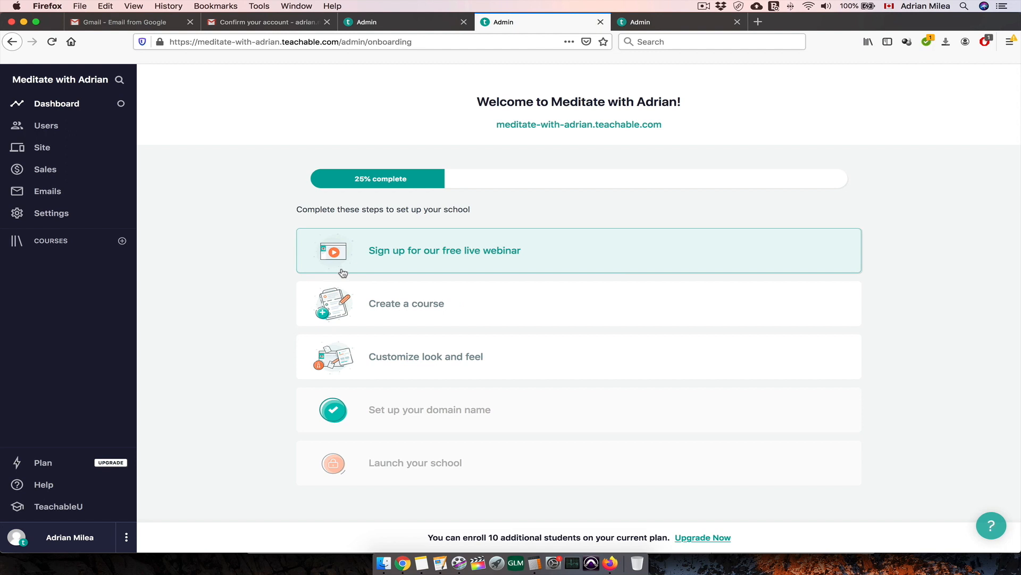
# Create a course titled "Meditate with Adrian" with the subtitle "Meditation Techniques that Work"
pyautogui.click(399, 308)
pyautogui.click(464, 172)
pyautogui.write('Meditate with Adrian')
pyautogui.click(453, 192)
pyautogui.click(440, 229)
pyautogui.write('Techniques')
pyautogui.press('super+Left')
pyautogui.write('Meditation')
pyautogui.click(504, 230)
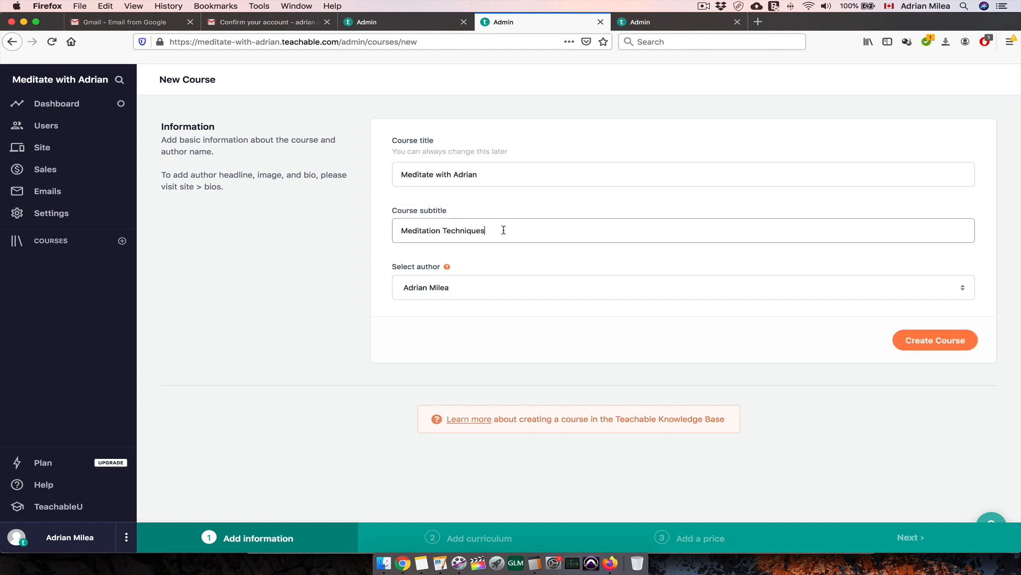
pyautogui.click(927, 347)
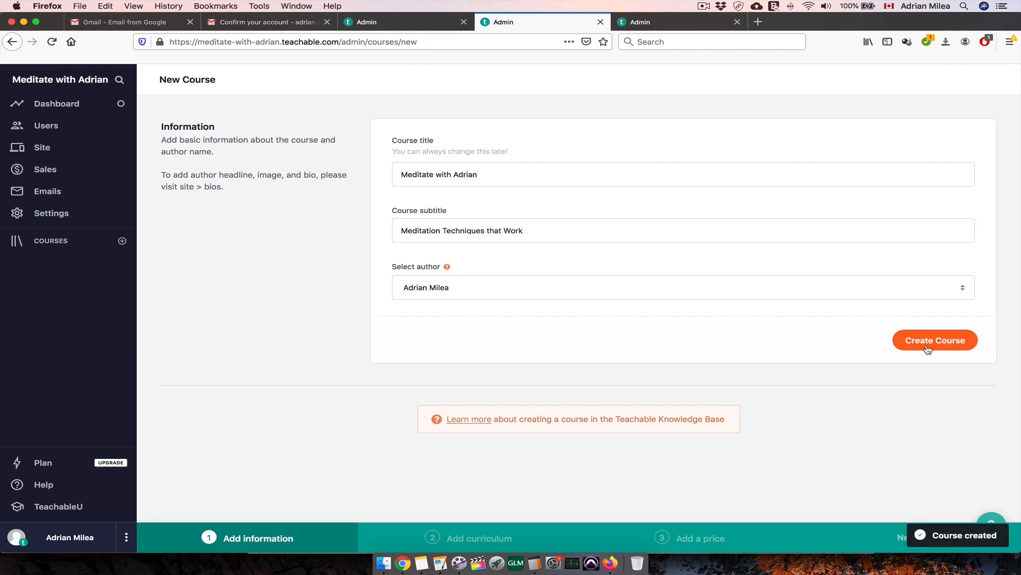
# Open the school's look and feel customization from the dashboard and apply the blue and pink preset color palette
pyautogui.click(16, 104)
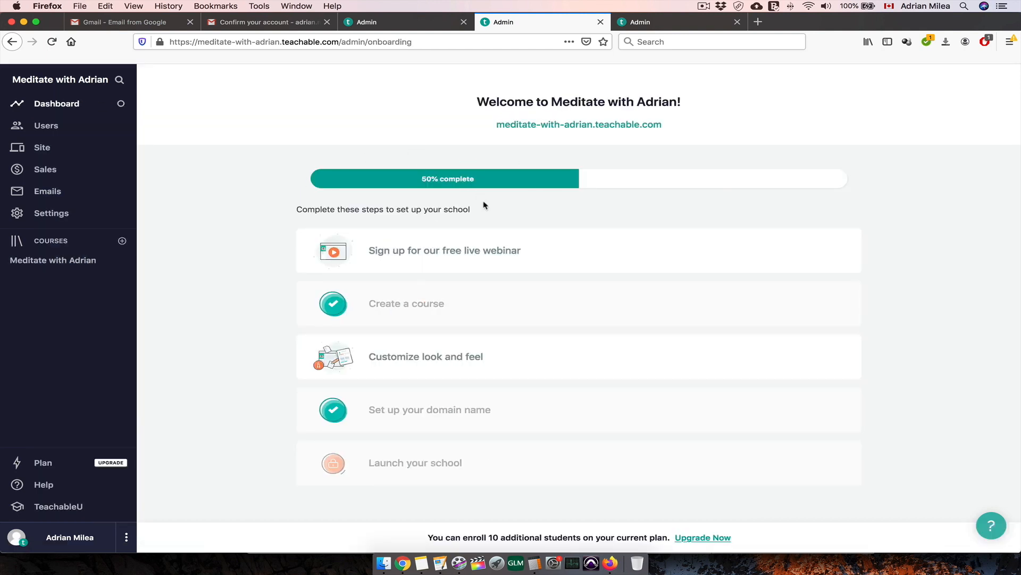
pyautogui.click(447, 362)
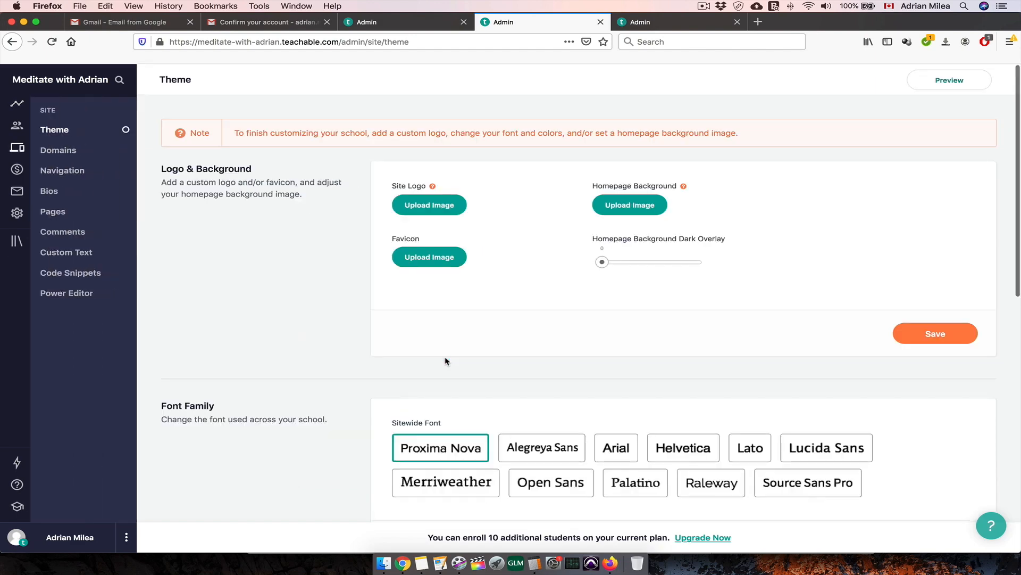
pyautogui.scroll(-1, 447, 361)
pyautogui.scroll(-10, 446, 361)
pyautogui.click(501, 374)
pyautogui.click(565, 407)
pyautogui.click(554, 398)
pyautogui.click(630, 233)
# Set the buttons and links color to #1fe639, pick a video player color, and save the color settings
pyautogui.click(501, 373)
pyautogui.click(565, 414)
pyautogui.moveTo(565, 415); pyautogui.dragTo(565, 424)
pyautogui.click(902, 441)
pyautogui.click(966, 471)
pyautogui.click(973, 445)
pyautogui.click(935, 509)
pyautogui.scroll(10, 269, 342)
pyautogui.click(447, 135)
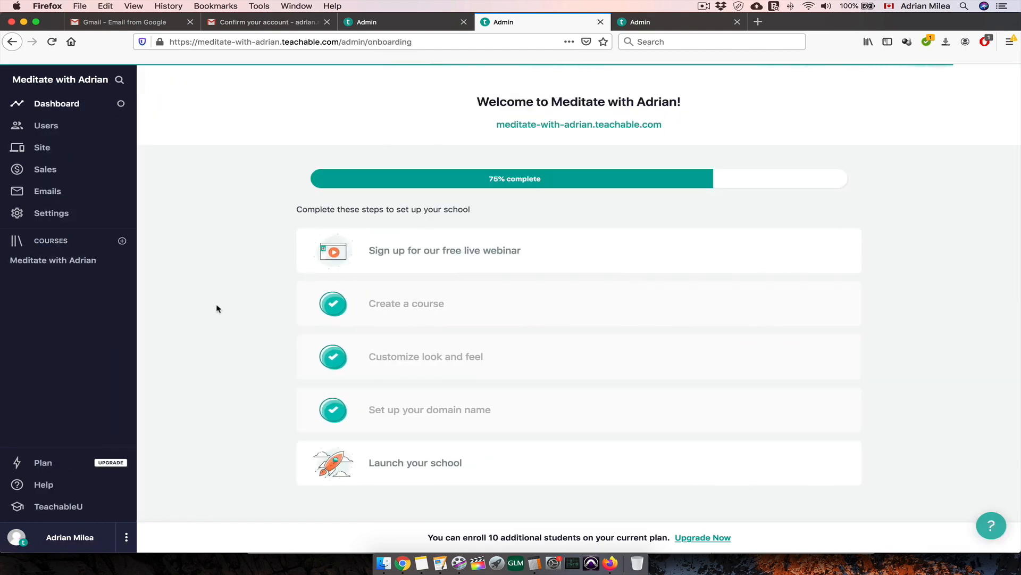
# Open the free live webinar registration page and close it again
pyautogui.click(442, 258)
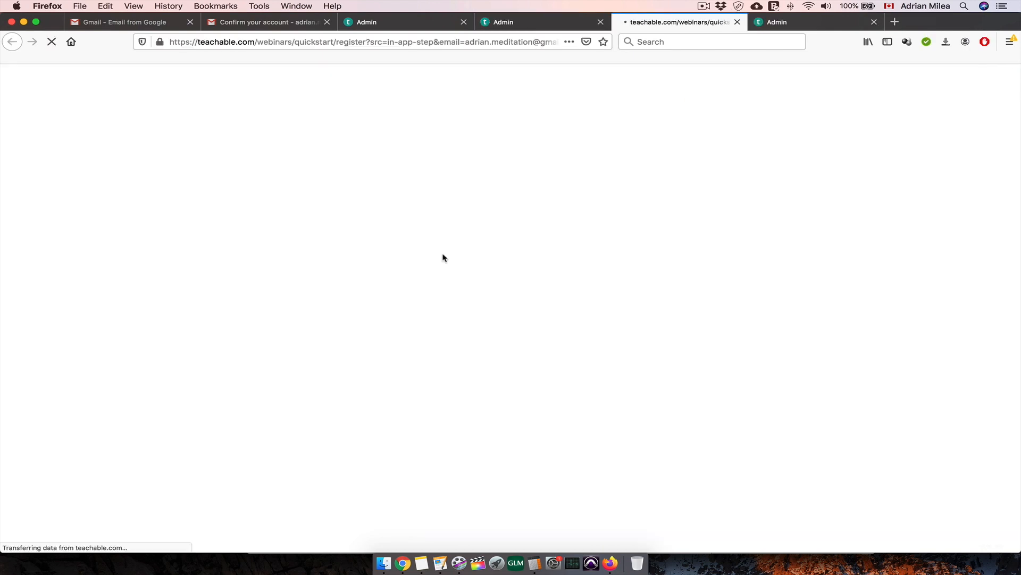
pyautogui.click(738, 22)
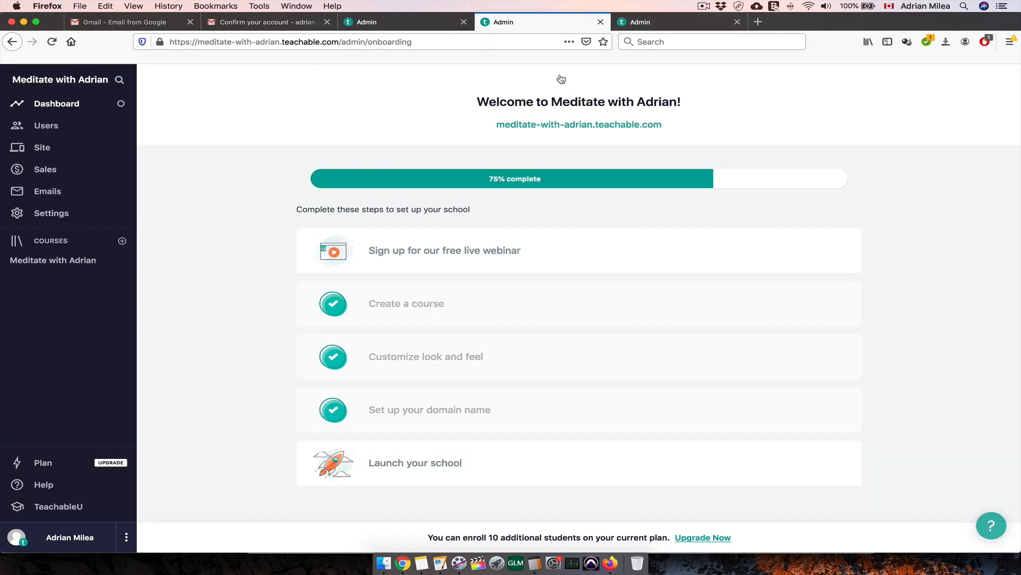
# Launch the school with the Free plan and continue to the school dashboard
pyautogui.click(408, 463)
pyautogui.scroll(-5, 331, 386)
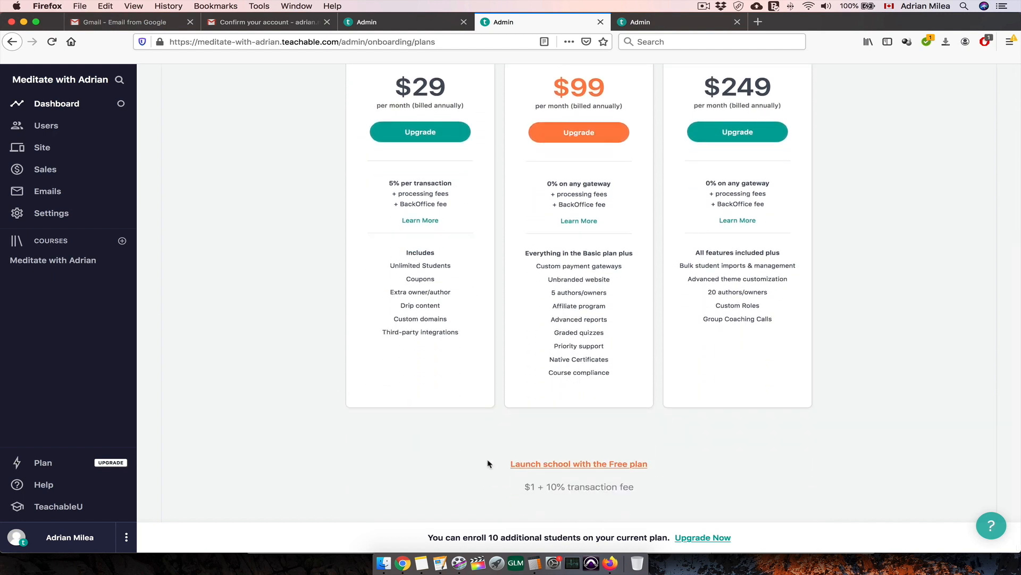
pyautogui.click(550, 464)
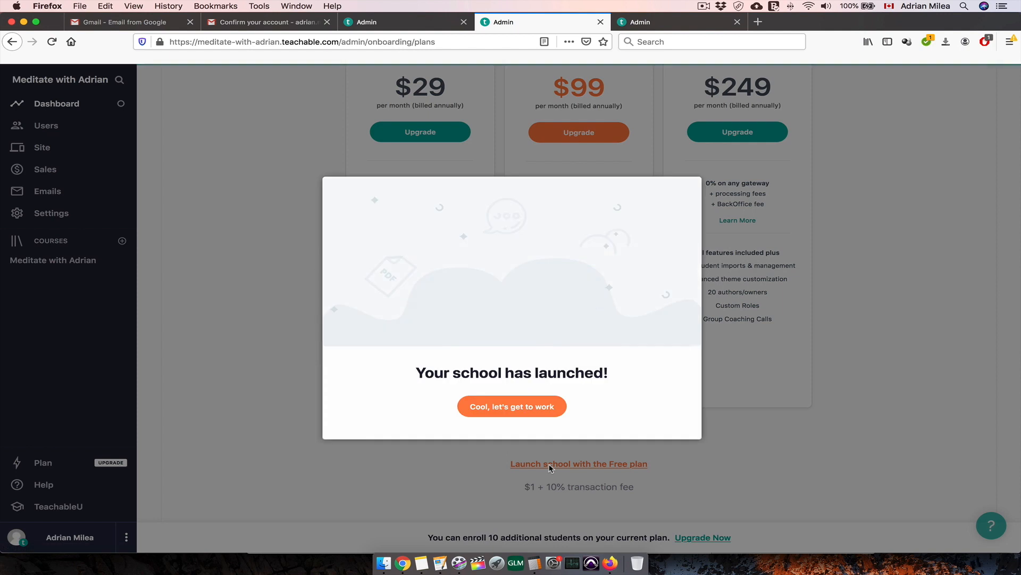
pyautogui.click(511, 407)
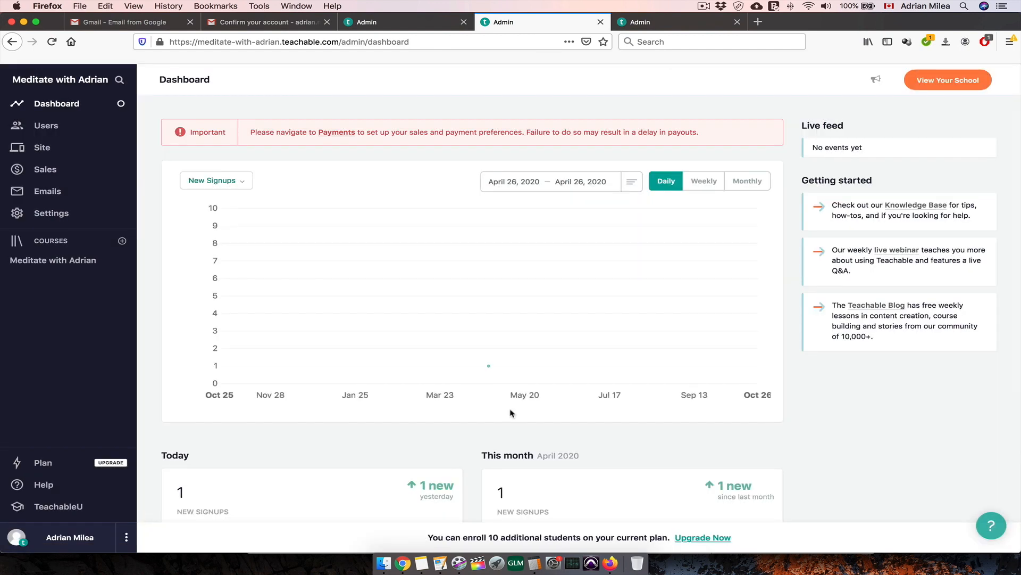
# Look over the dashboard statistics and view the new signups chart by week and by month
pyautogui.scroll(-5, 442, 415)
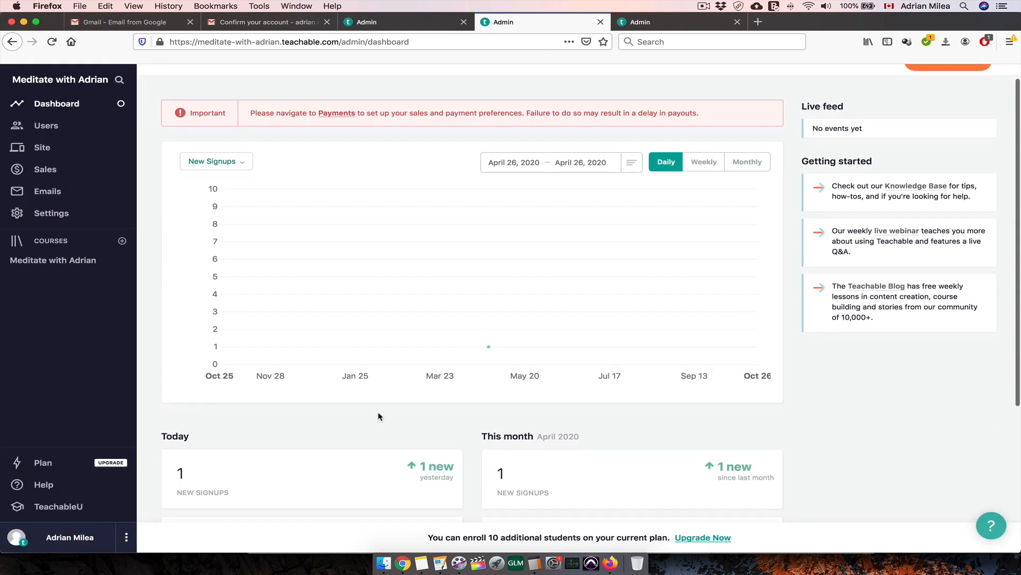
pyautogui.scroll(-4, 378, 415)
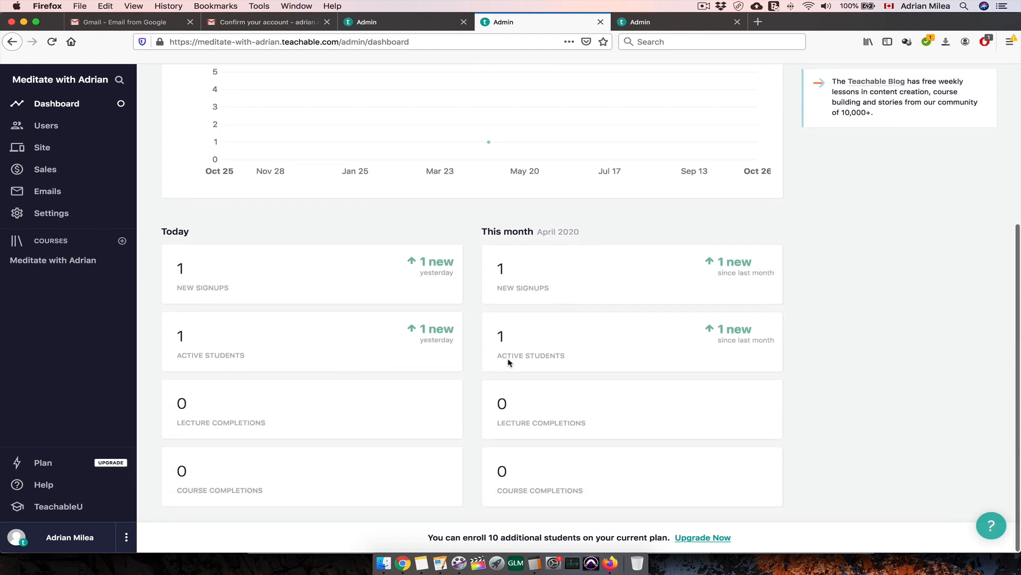
pyautogui.scroll(9, 359, 407)
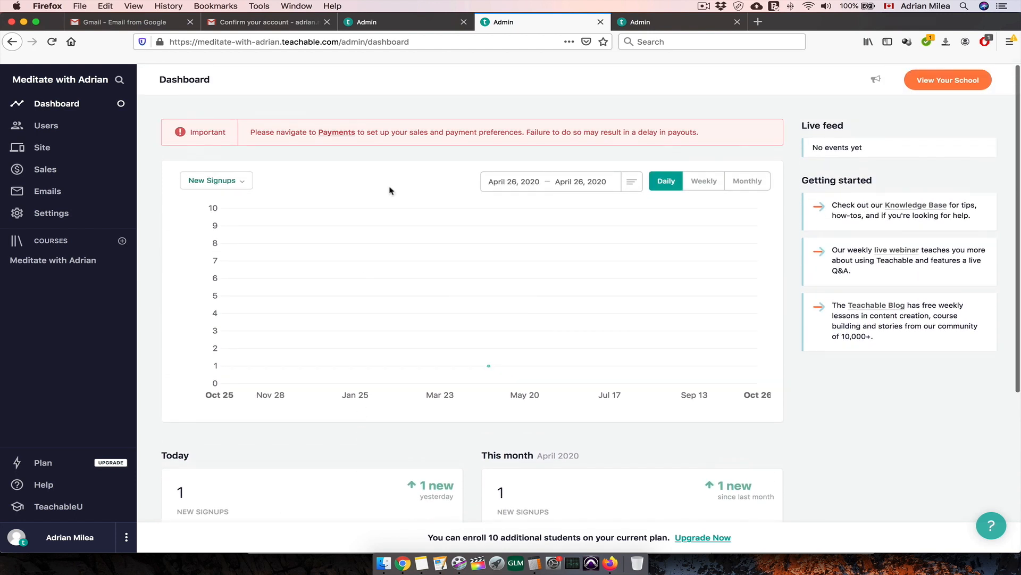
pyautogui.scroll(-8, 472, 285)
pyautogui.scroll(8, 586, 234)
pyautogui.click(706, 180)
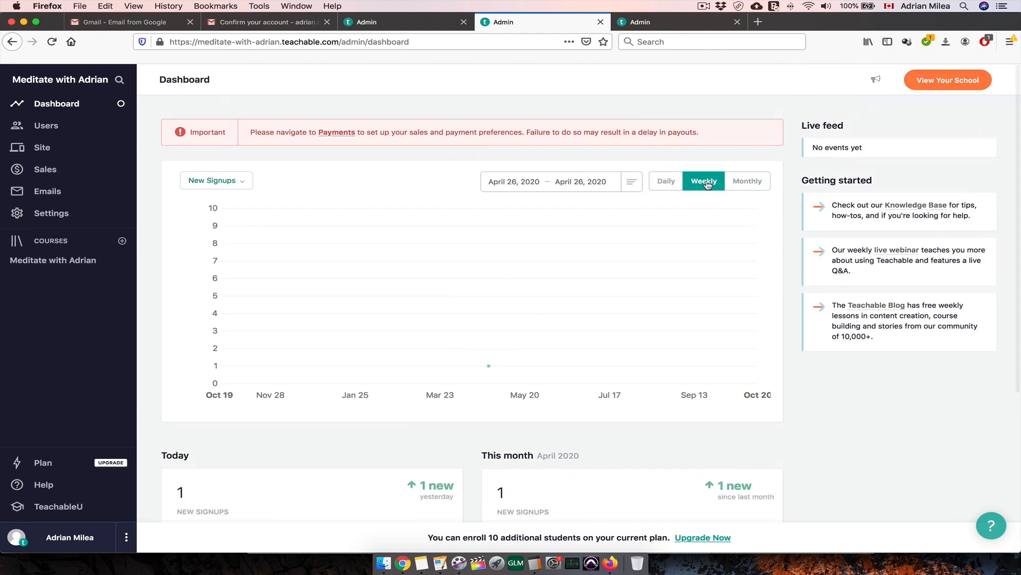
pyautogui.click(746, 182)
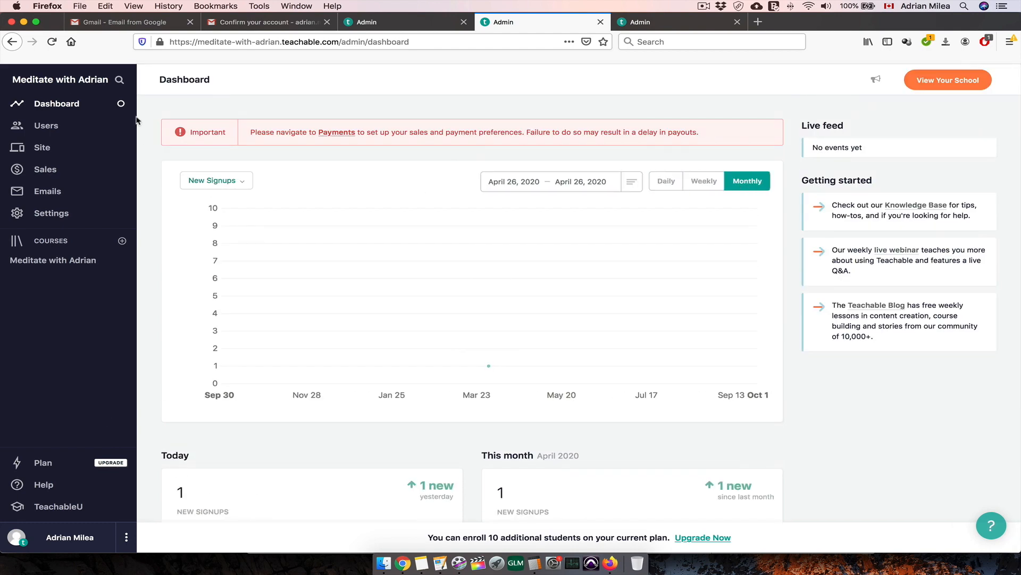
# Look through the user sections for students, owners, authors, affiliates and custom roles
pyautogui.click(43, 127)
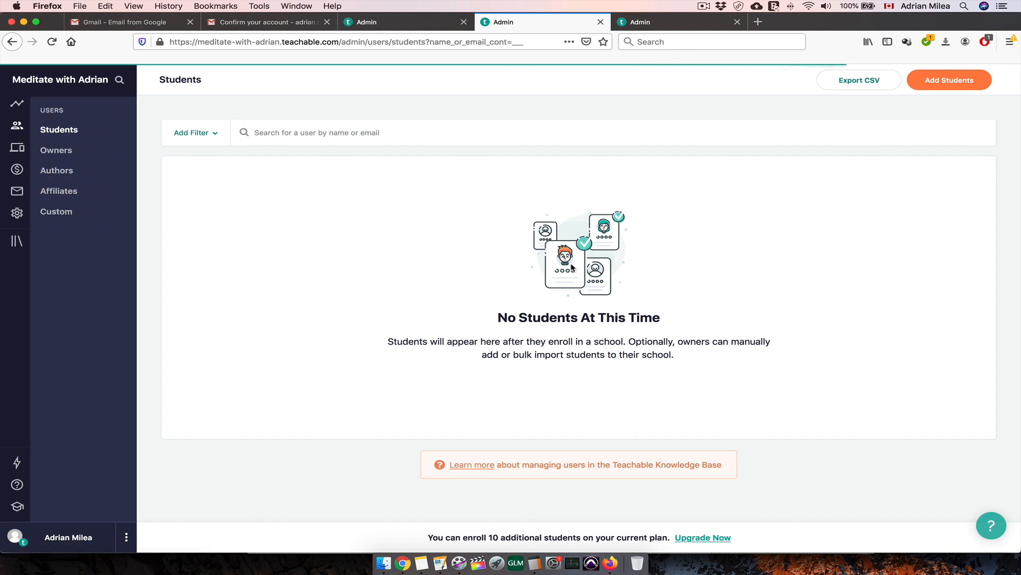
pyautogui.click(55, 151)
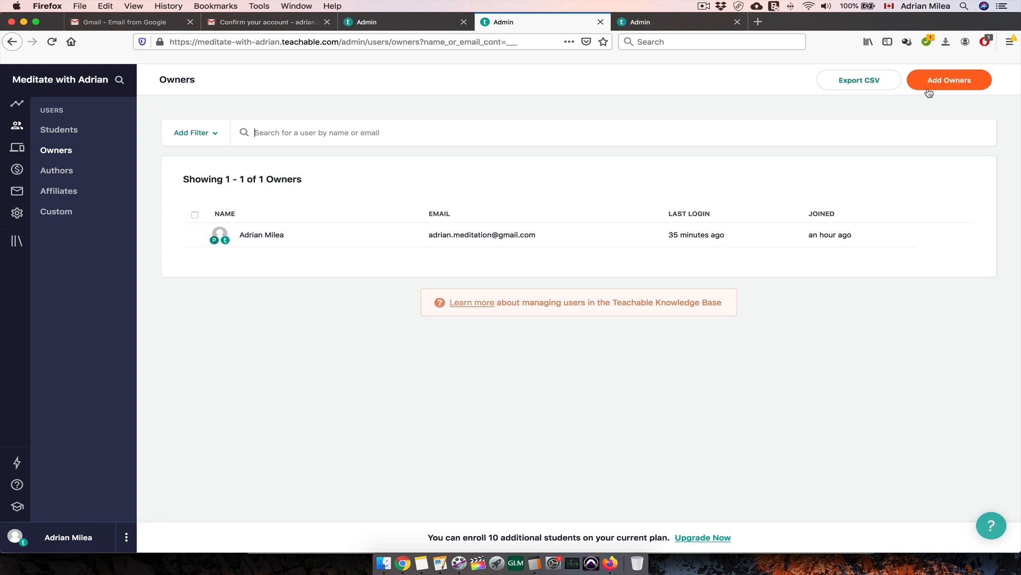
pyautogui.click(56, 174)
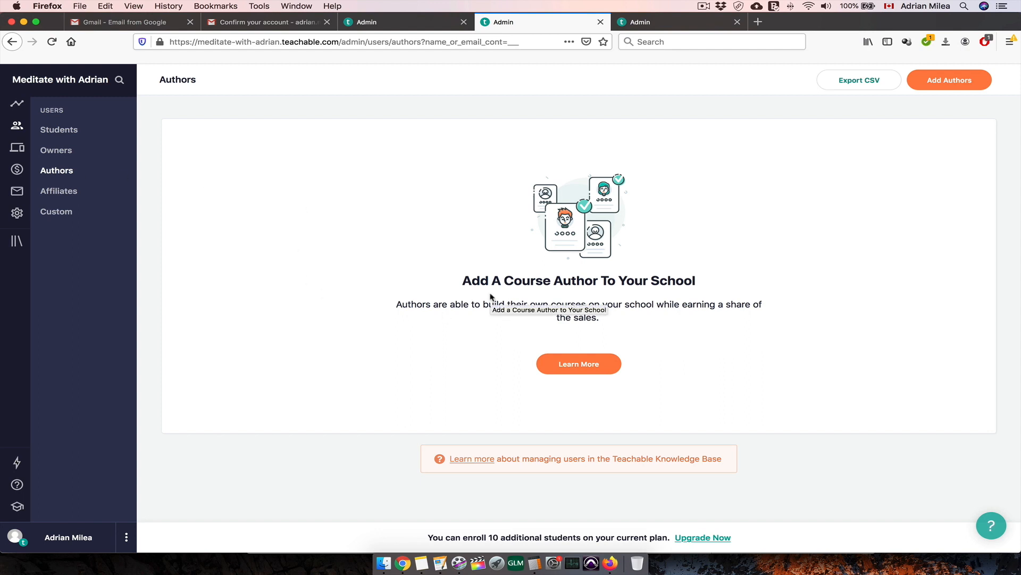
pyautogui.click(69, 195)
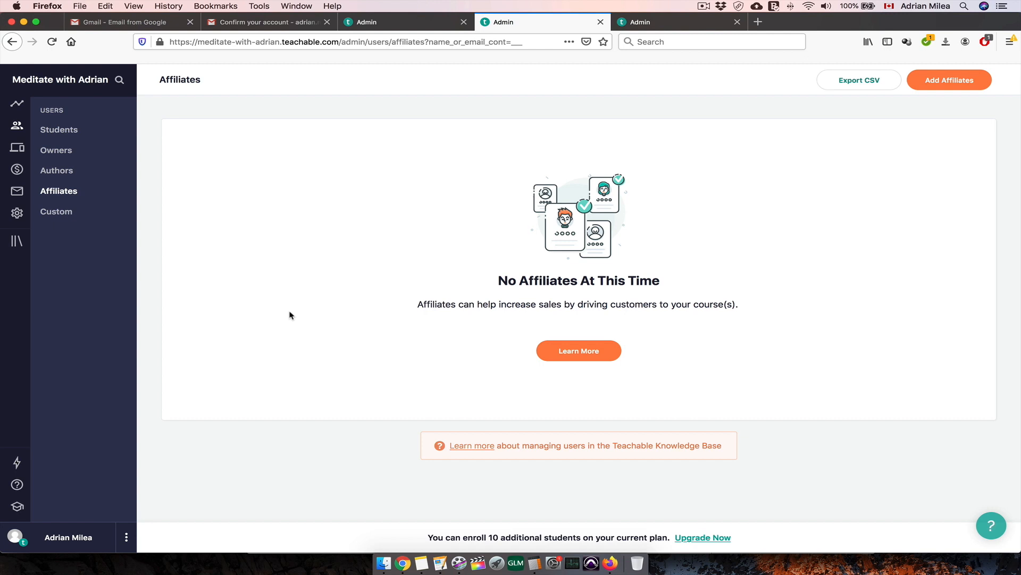
pyautogui.click(61, 217)
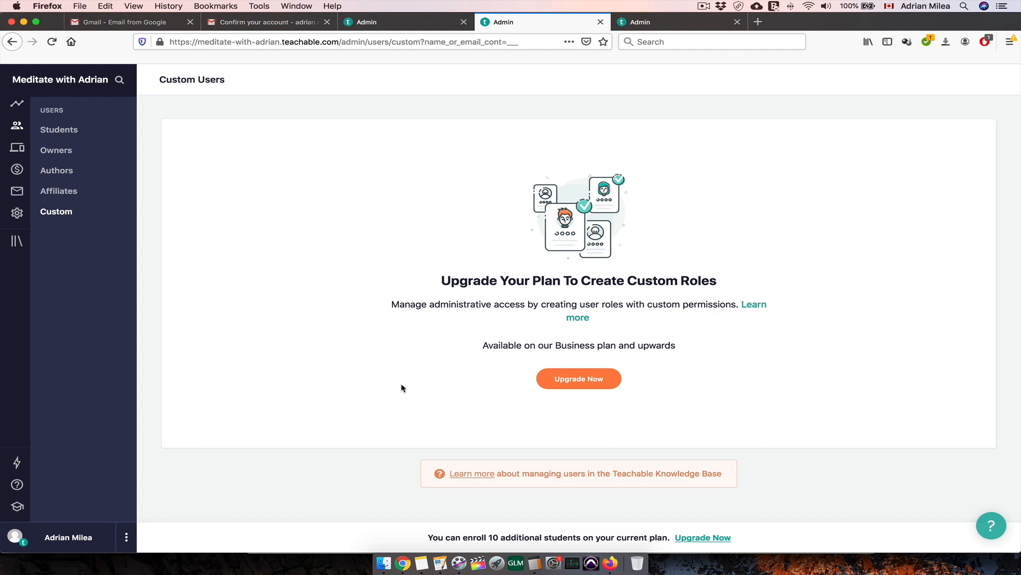
# Examine the site theme settings for logo and background, font family and colors
pyautogui.click(17, 148)
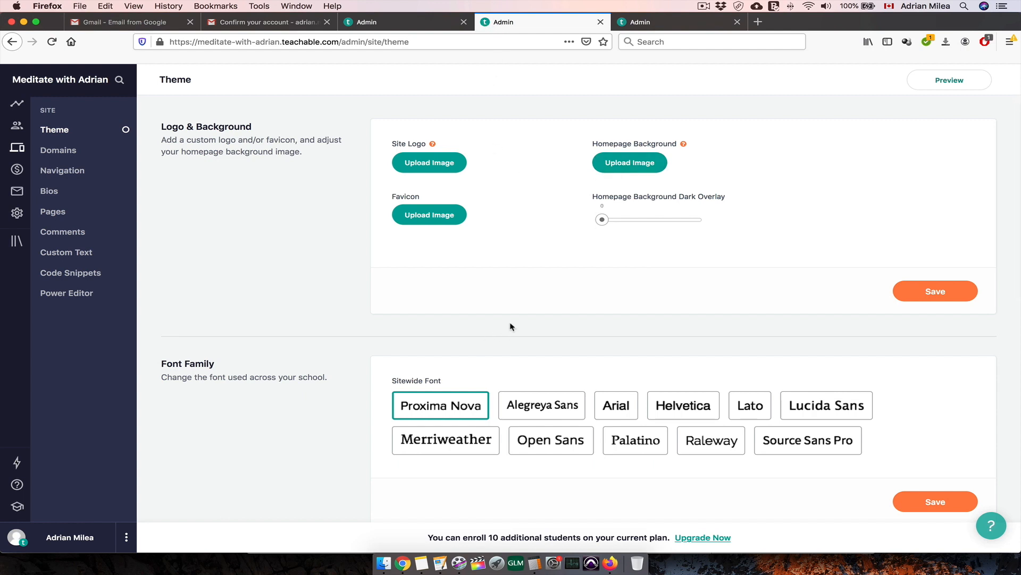
pyautogui.scroll(-5, 339, 379)
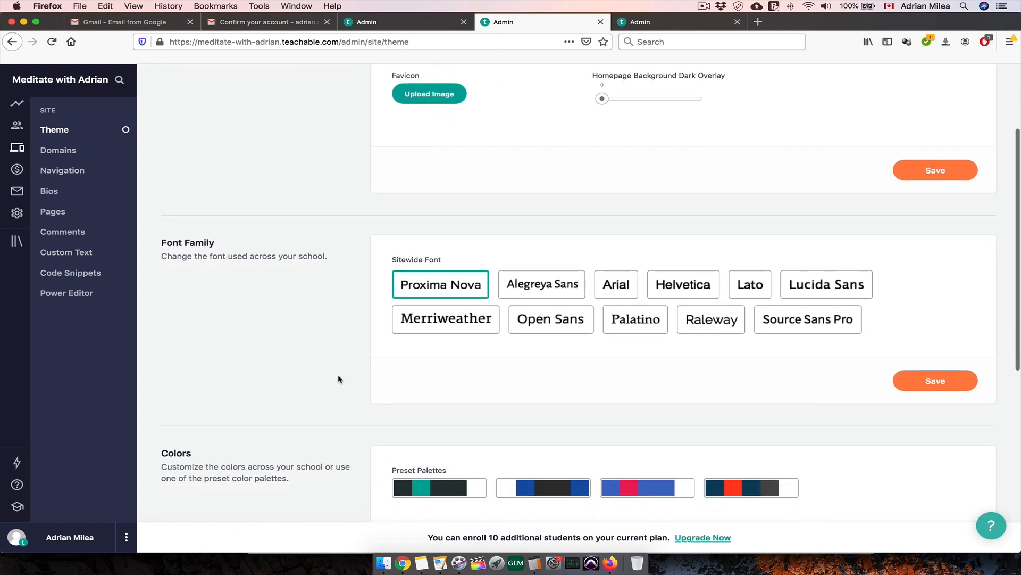
pyautogui.scroll(-10, 338, 379)
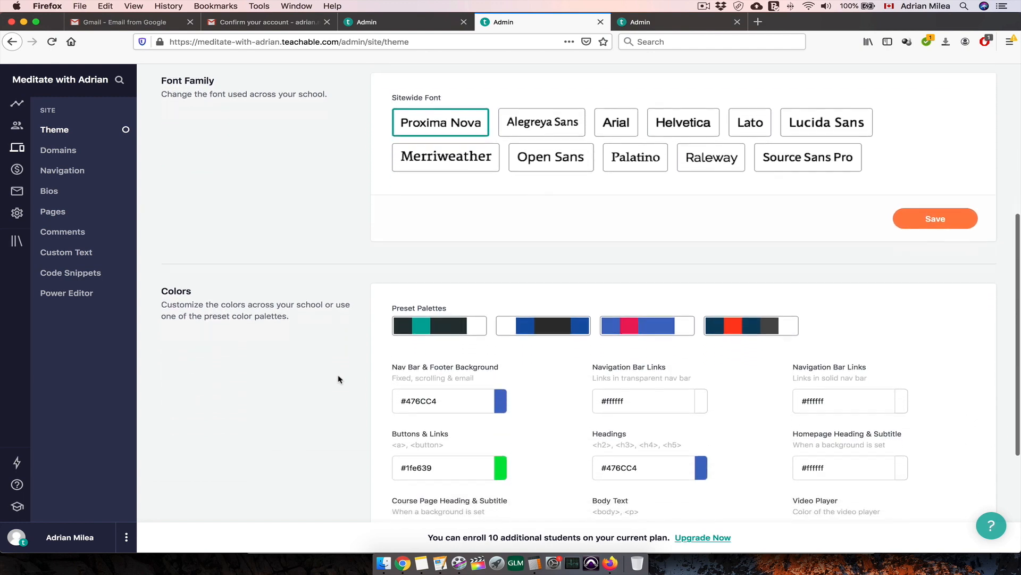
pyautogui.scroll(-1, 339, 379)
pyautogui.scroll(11, 339, 378)
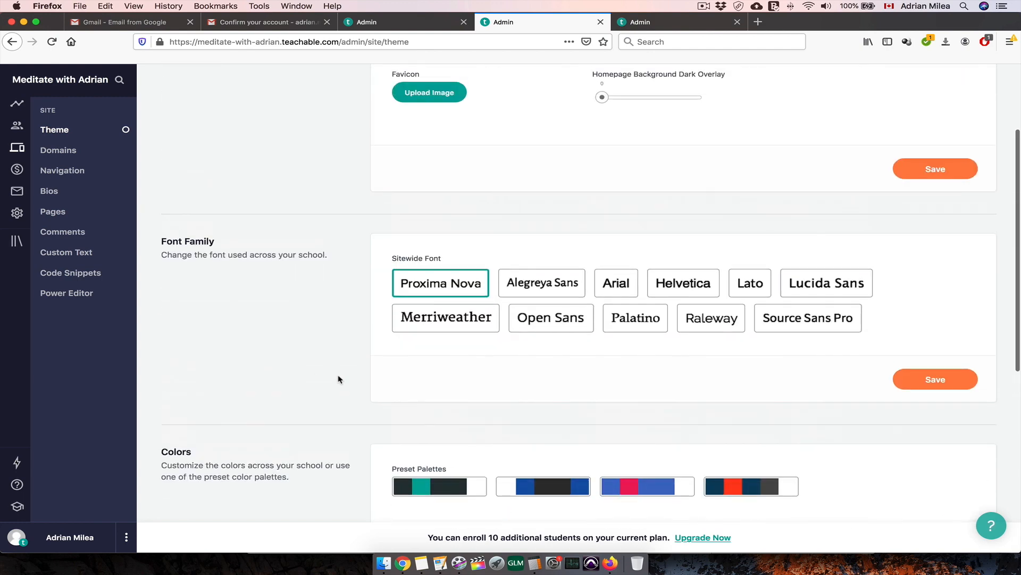
# Examine the site's domain list and its homepage, navigation bar and footer link settings
pyautogui.click(78, 157)
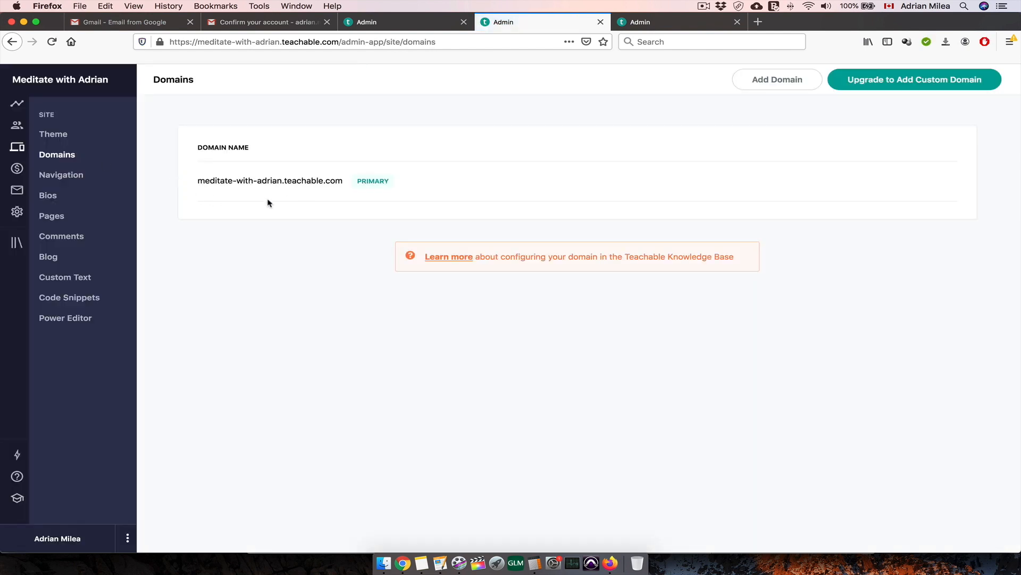
pyautogui.click(56, 174)
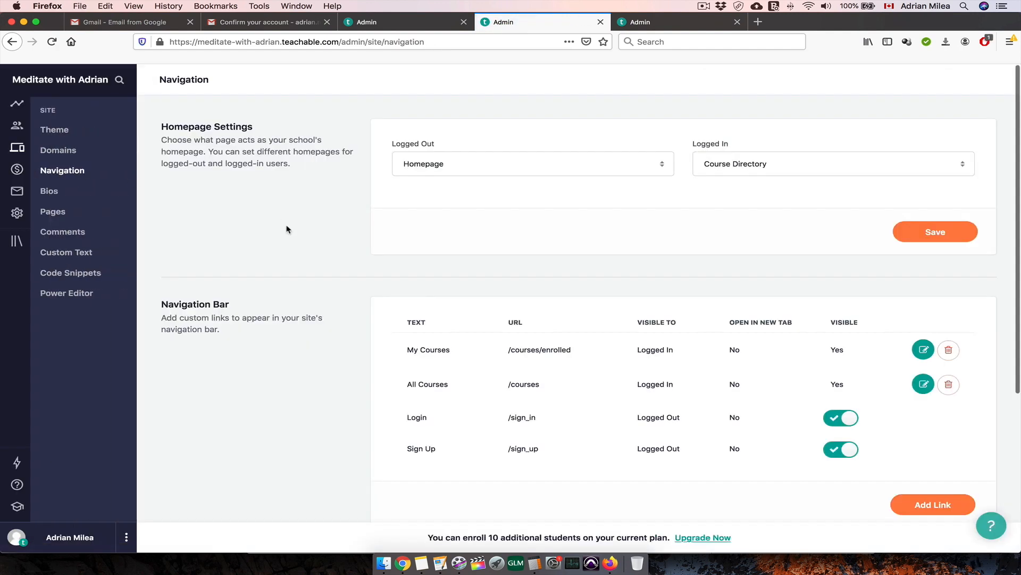
pyautogui.scroll(-2, 286, 229)
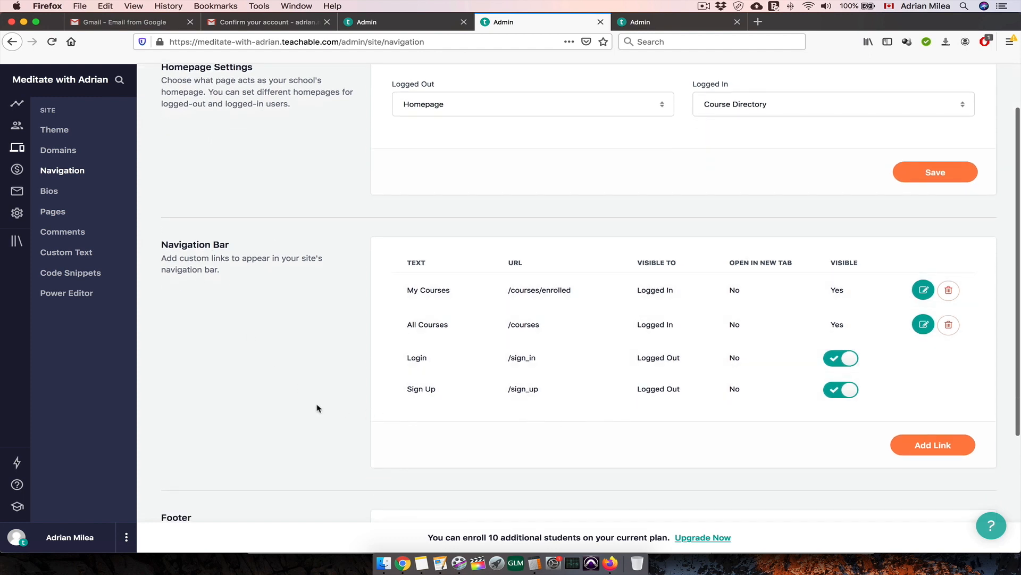
pyautogui.scroll(-5, 317, 427)
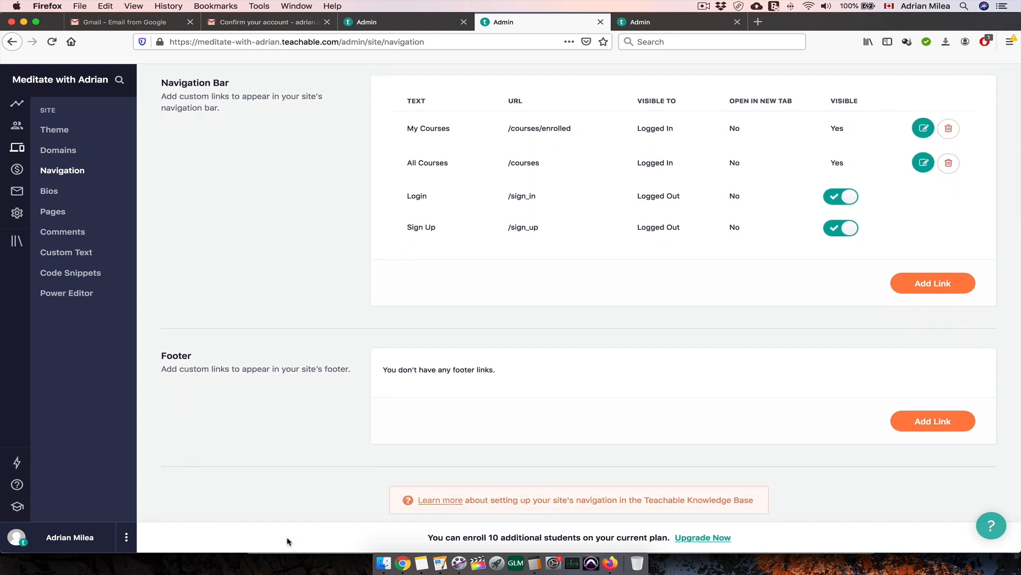
# Write a bio for the existing author about starting meditation at age 10, adjust its text size, and save it
pyautogui.click(53, 192)
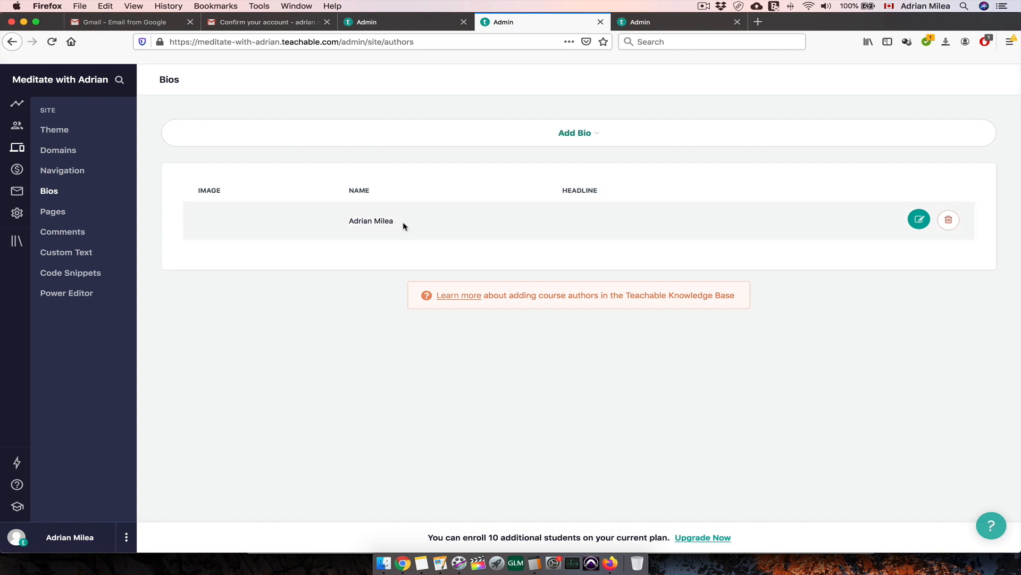
pyautogui.click(911, 222)
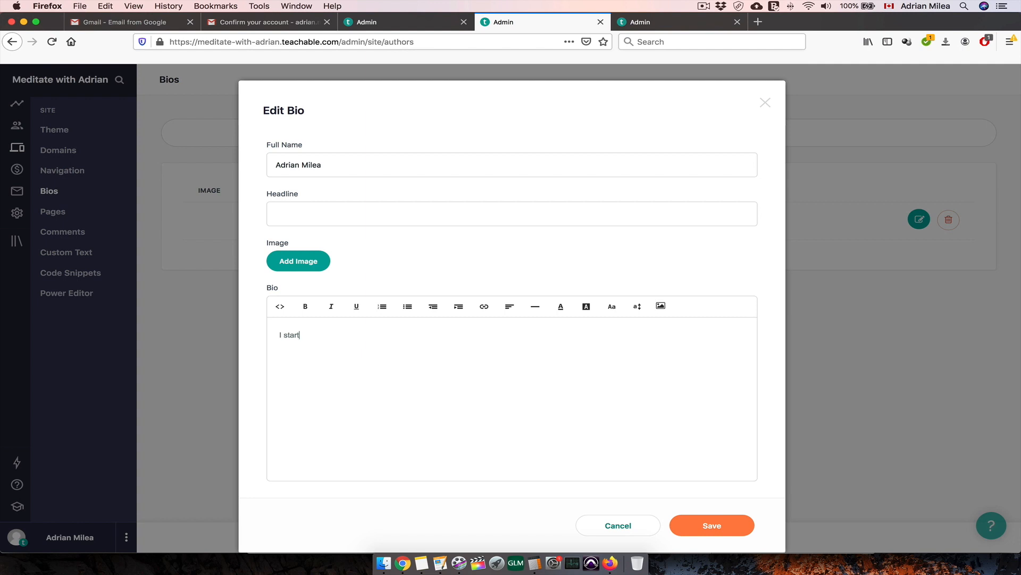
pyautogui.write('meditation when I was 10.')
pyautogui.click(379, 335)
pyautogui.write('a')
pyautogui.moveTo(280, 340); pyautogui.dragTo(405, 338)
pyautogui.click(637, 307)
pyautogui.click(647, 447)
pyautogui.click(698, 525)
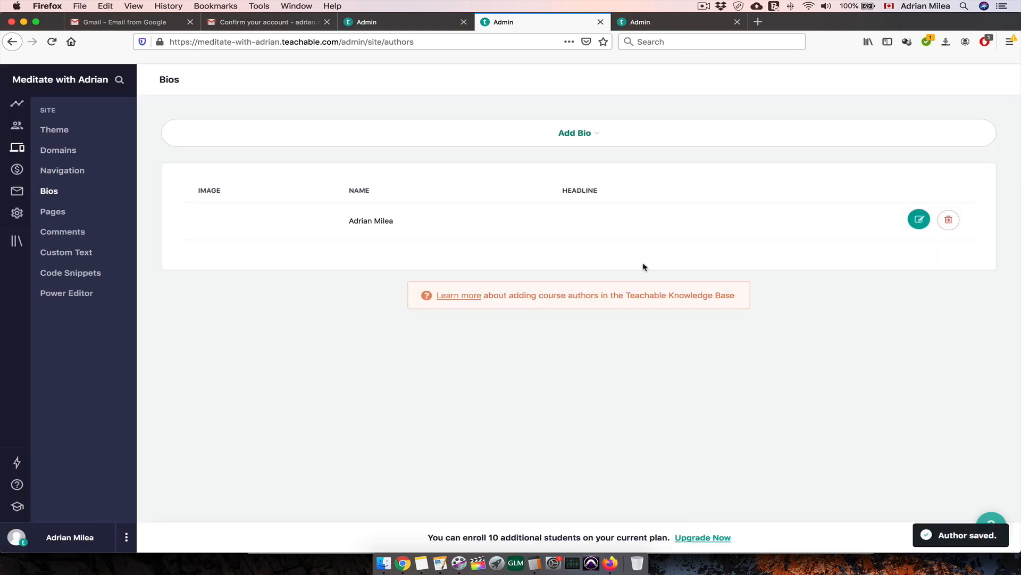
# Look through the site's page list, lecture comments, and custom text for the header, footer and checkout
pyautogui.click(62, 212)
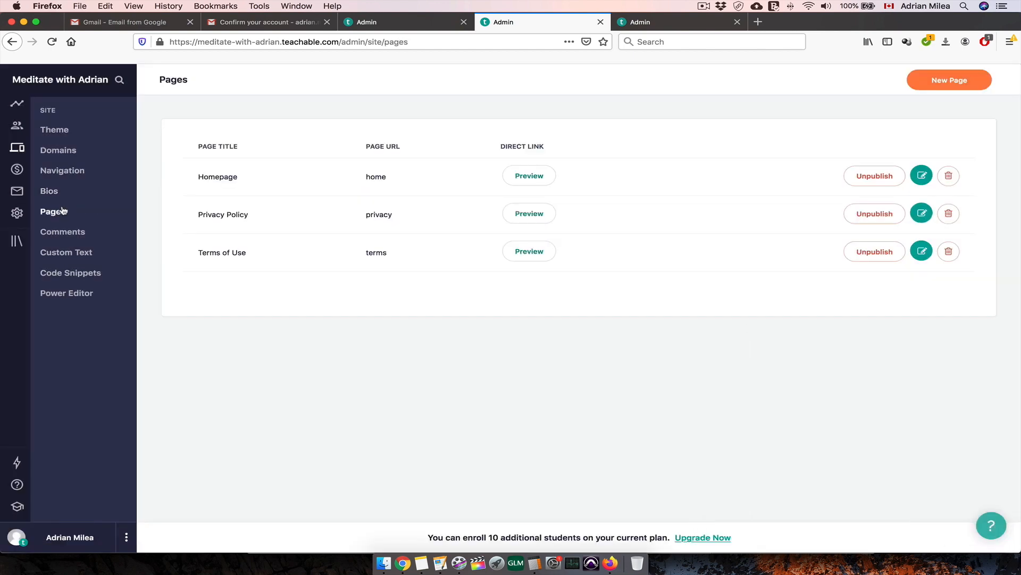
pyautogui.click(63, 234)
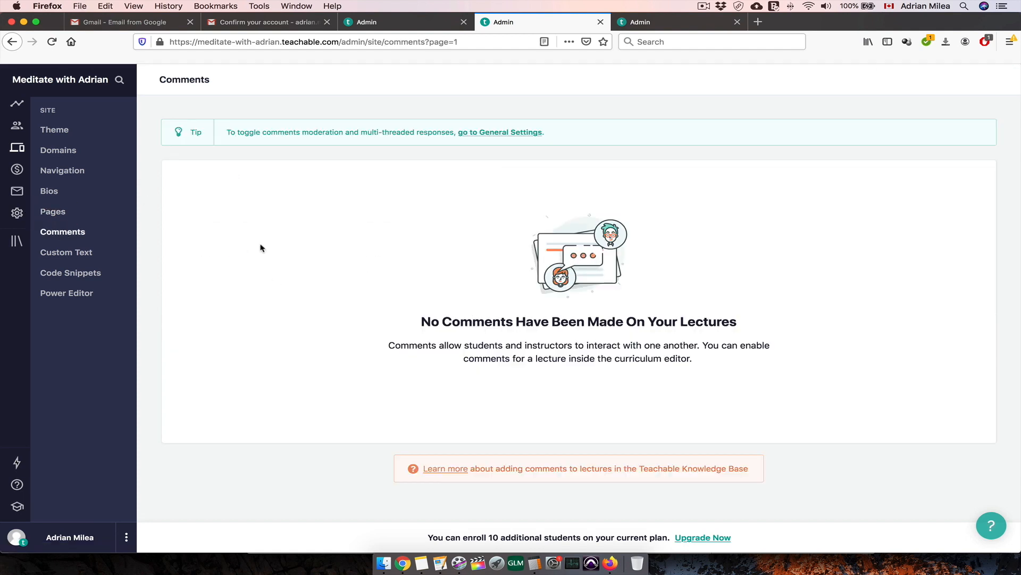
pyautogui.click(68, 253)
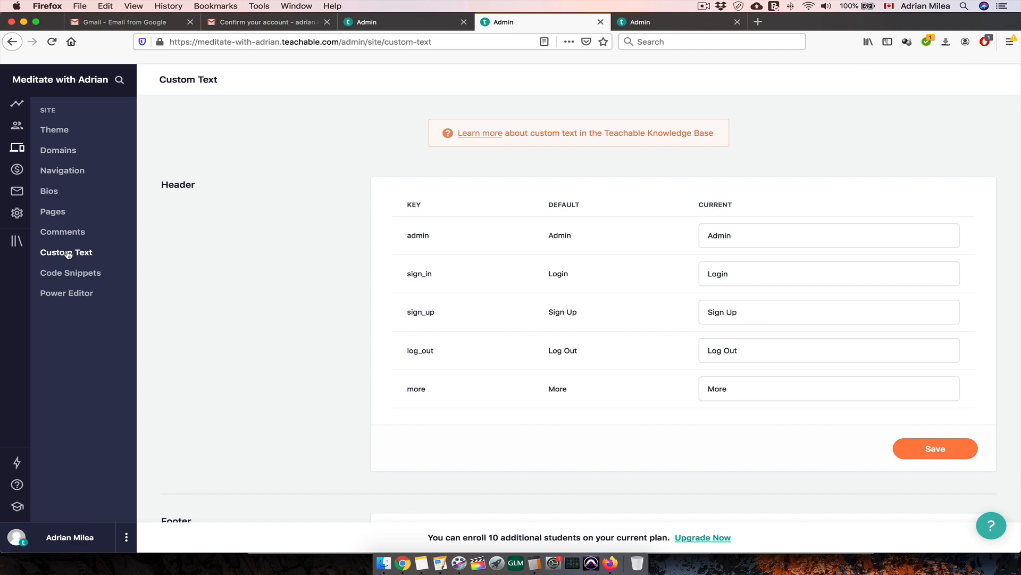
pyautogui.scroll(-15, 252, 280)
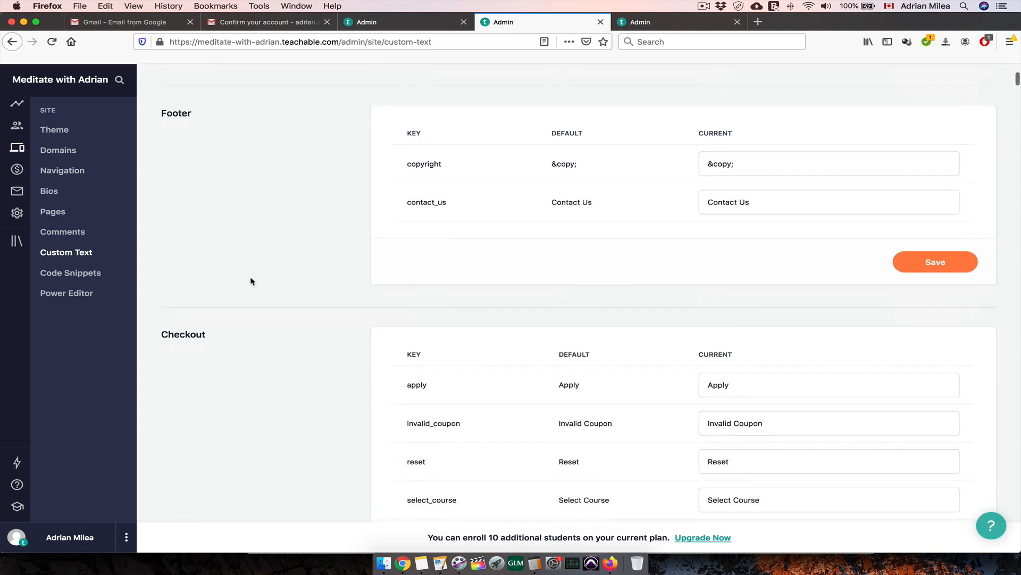
# Look through the checkout entries of the site's custom text
pyautogui.scroll(-7, 252, 281)
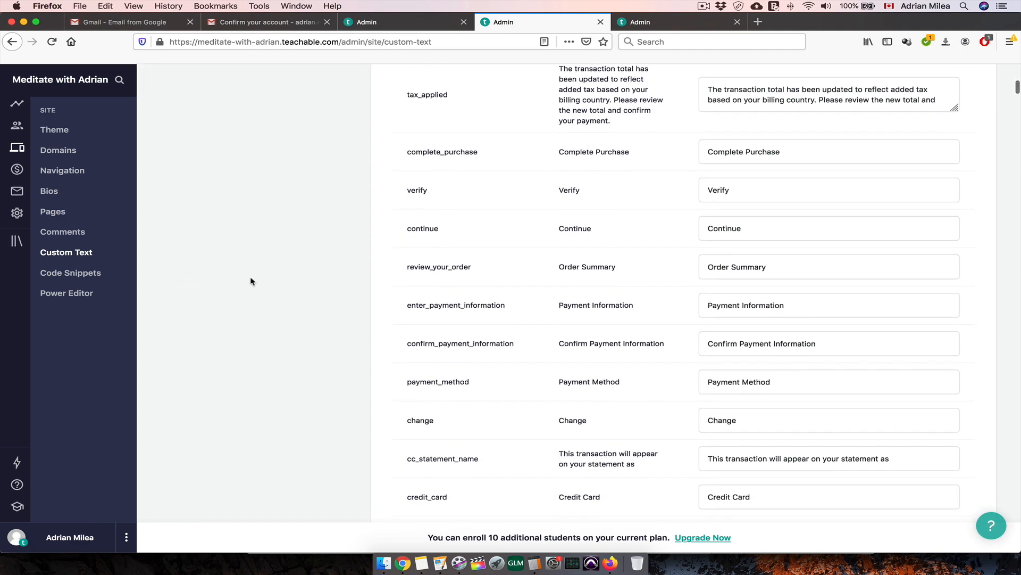
pyautogui.scroll(-10, 252, 281)
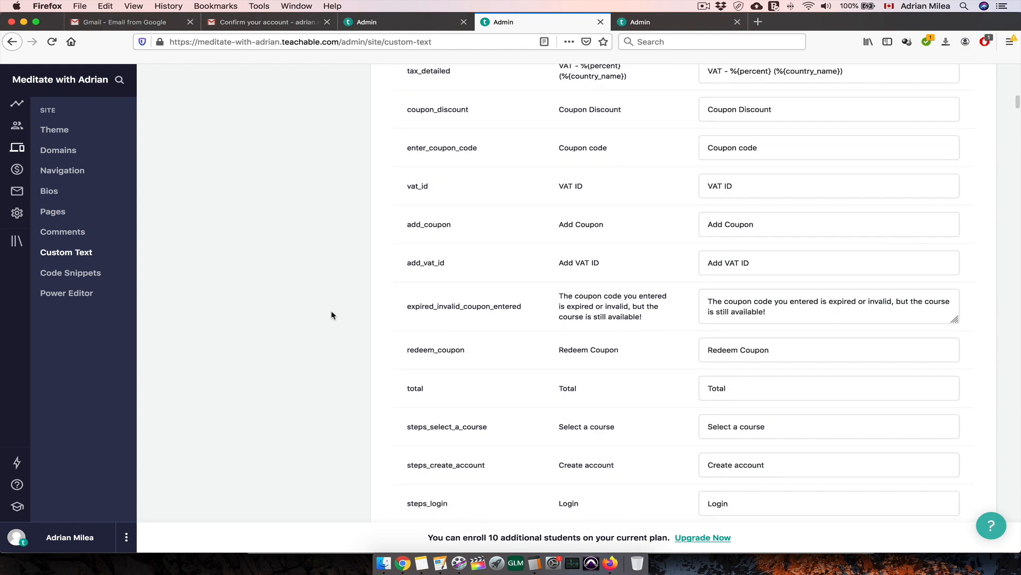
pyautogui.scroll(20, 331, 315)
pyautogui.scroll(10, 331, 315)
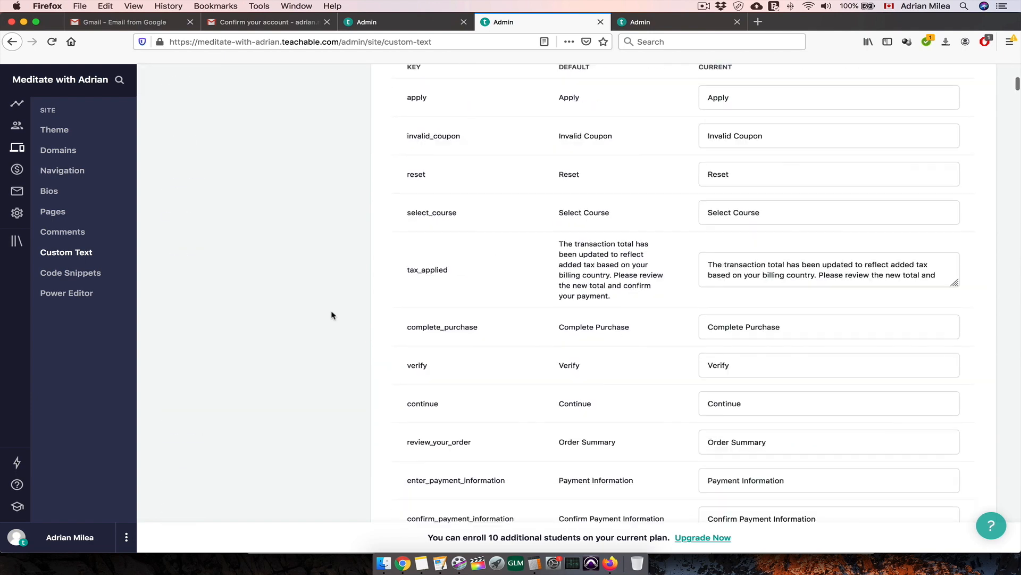
# Check the site's code snippets settings for custom CSS and its Power Editor page
pyautogui.click(95, 274)
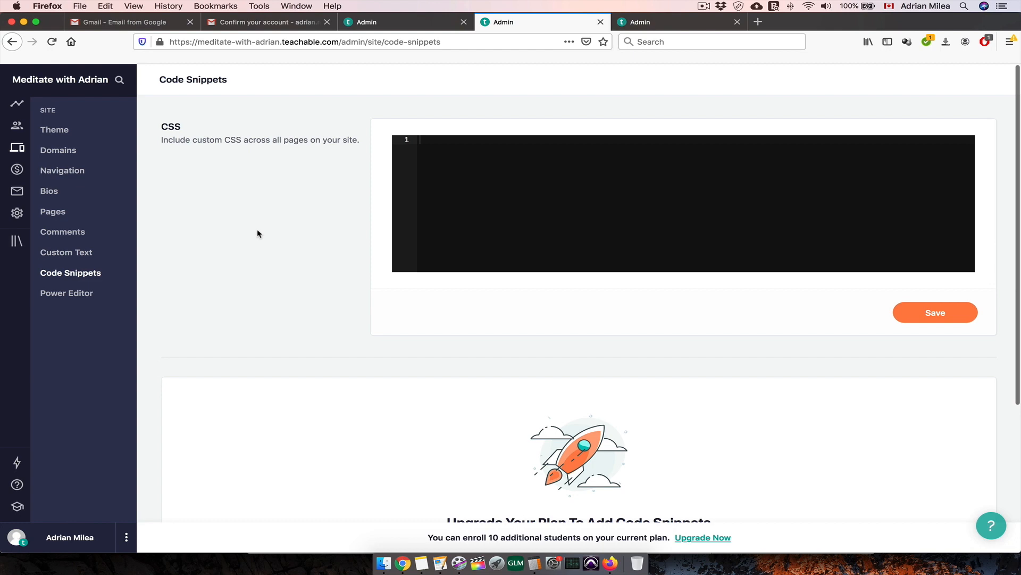
pyautogui.scroll(-4, 258, 232)
pyautogui.scroll(5, 257, 231)
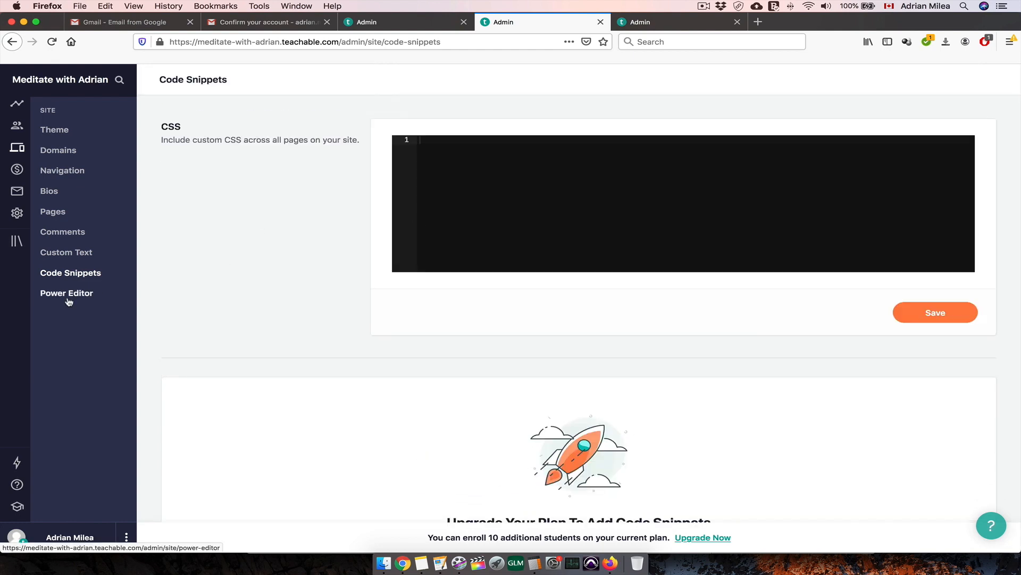
pyautogui.click(95, 298)
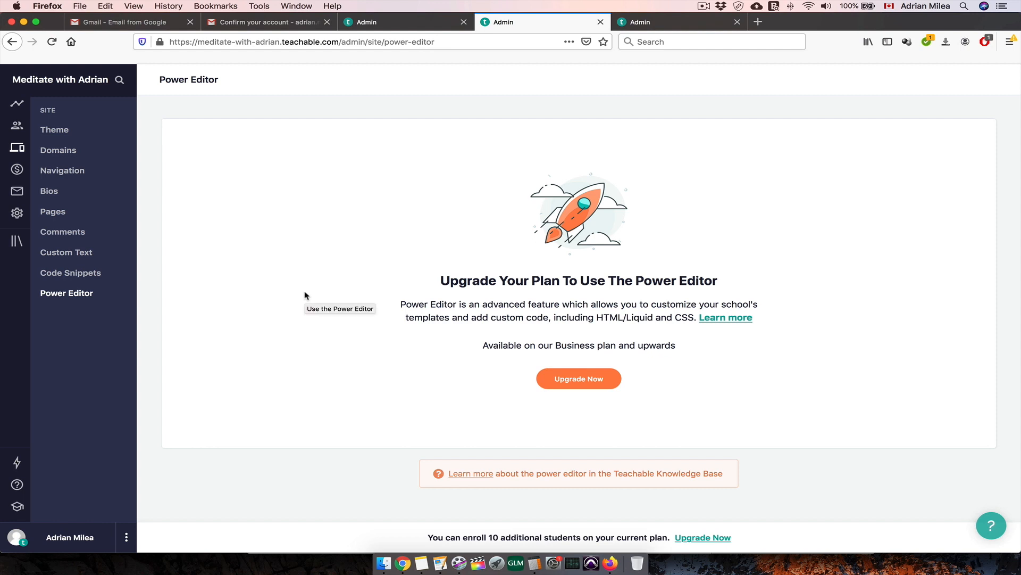
# Review the school's sales pages for transactions, statements, daily and monthly breakdown, and upsells
pyautogui.click(17, 170)
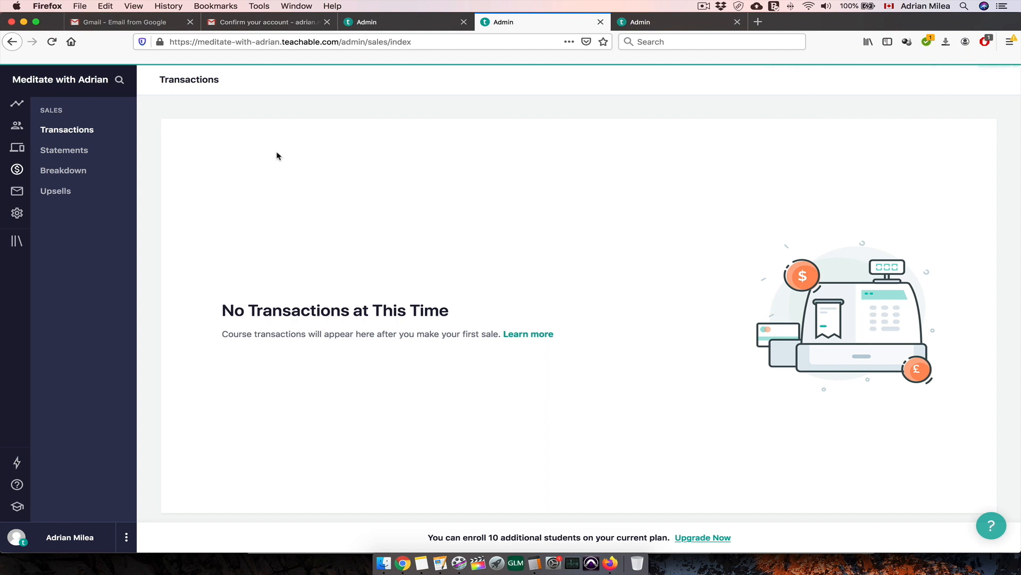
pyautogui.click(81, 152)
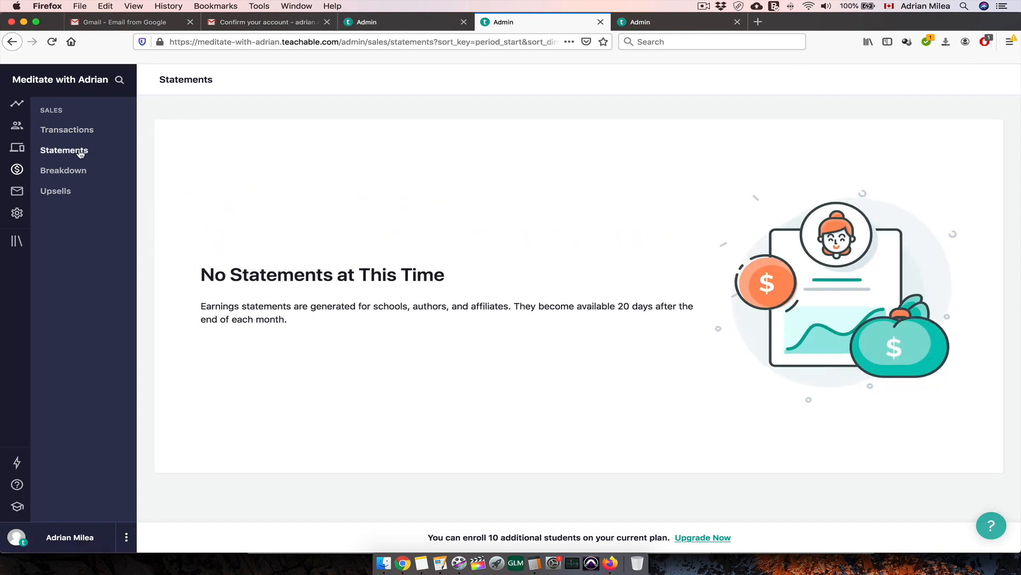
pyautogui.click(74, 172)
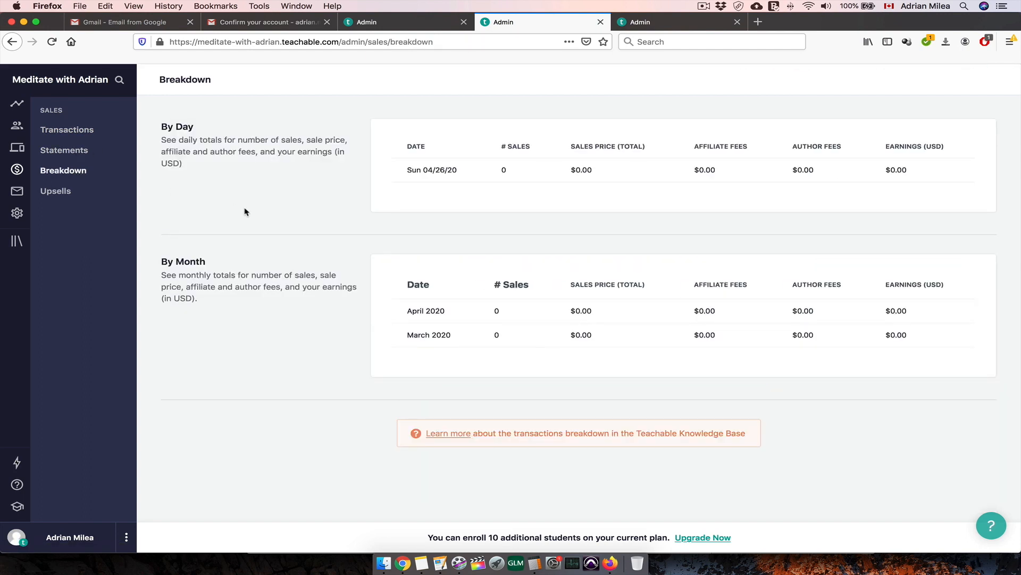
pyautogui.click(60, 192)
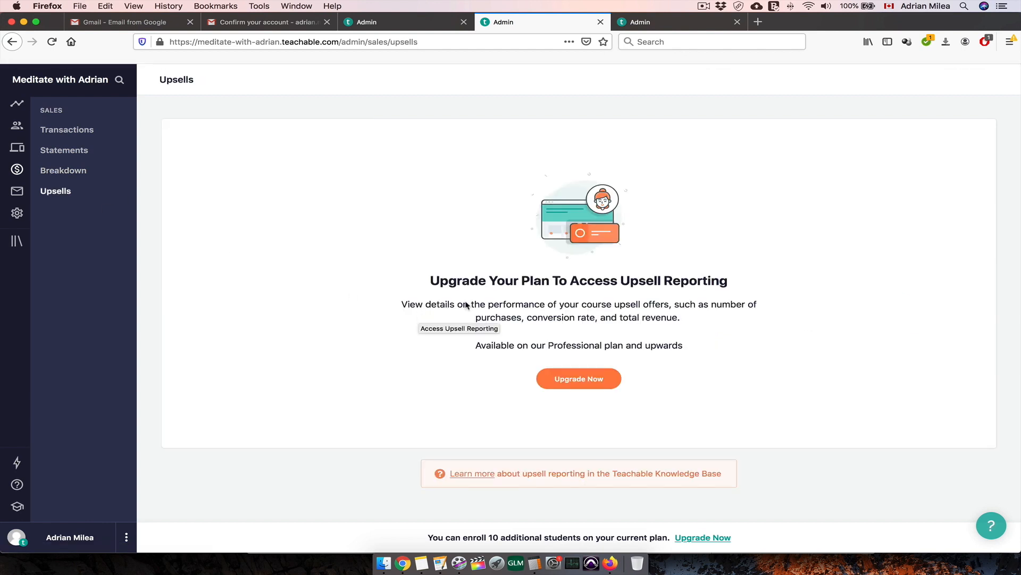
# Review the email pages for composing, history and templates, and the student email notification settings
pyautogui.click(17, 192)
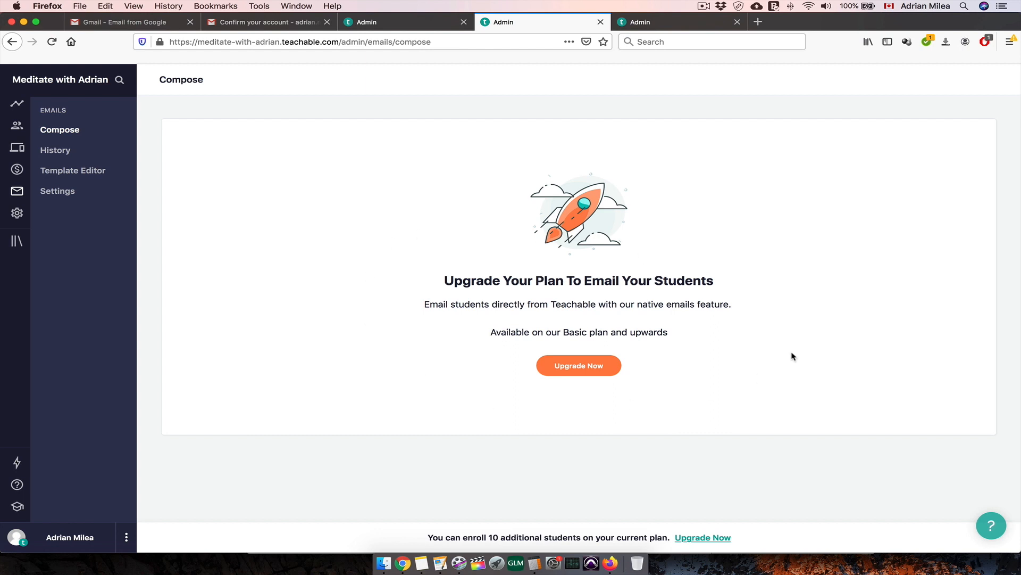
pyautogui.click(51, 149)
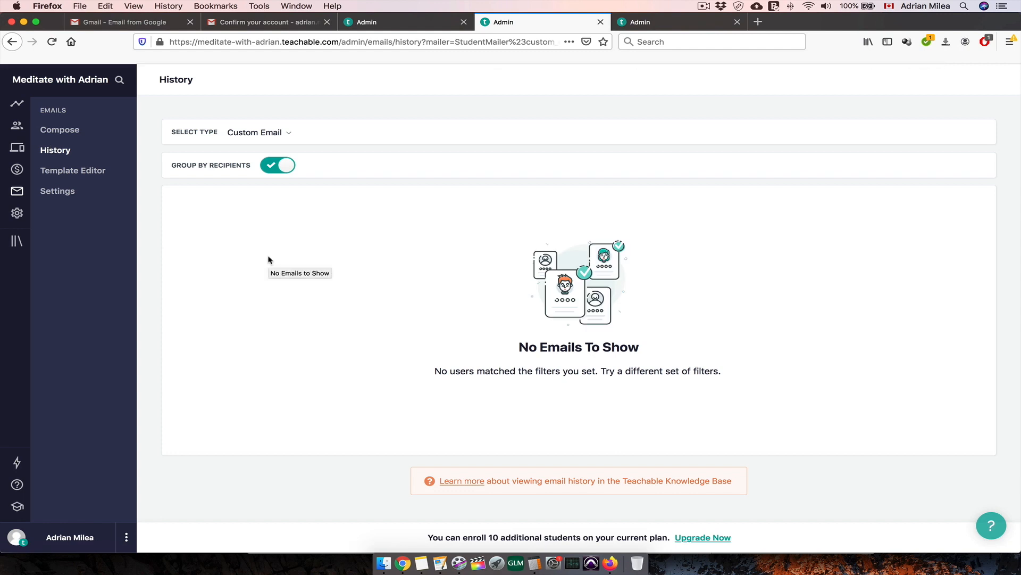
pyautogui.click(86, 173)
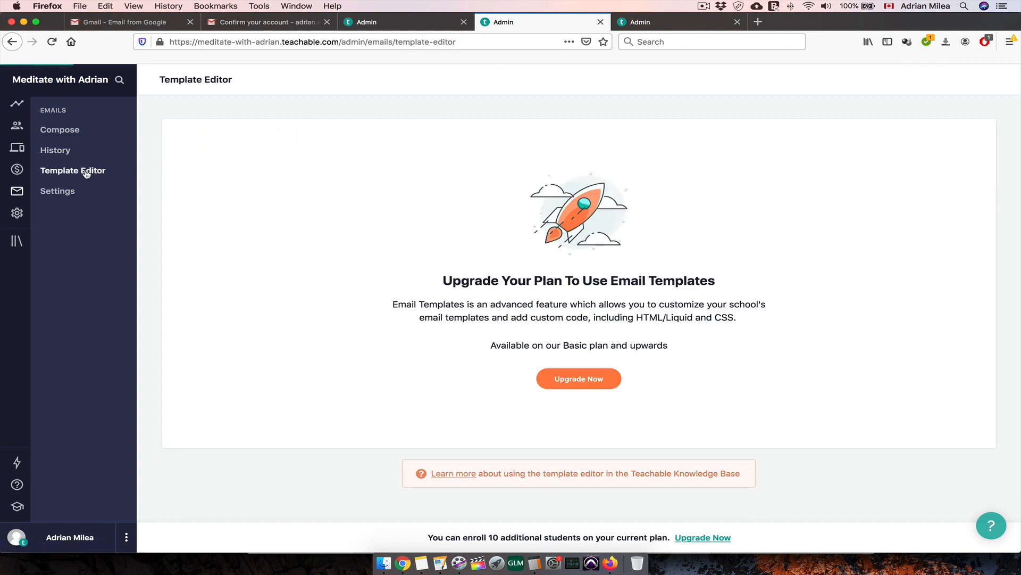
pyautogui.click(64, 196)
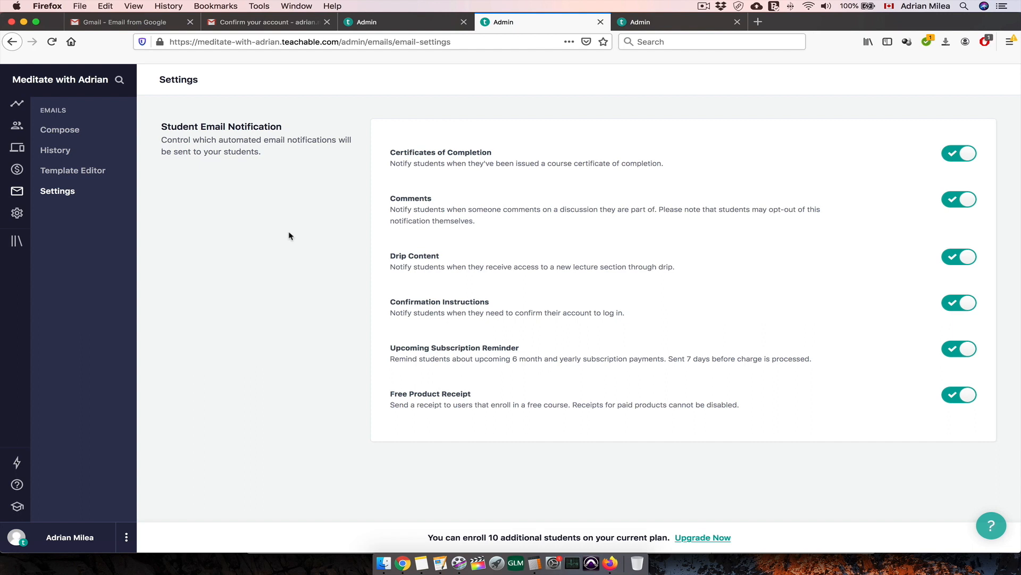
# In the school's general settings, replace the Email From Name with the owner's full name and save
pyautogui.click(16, 214)
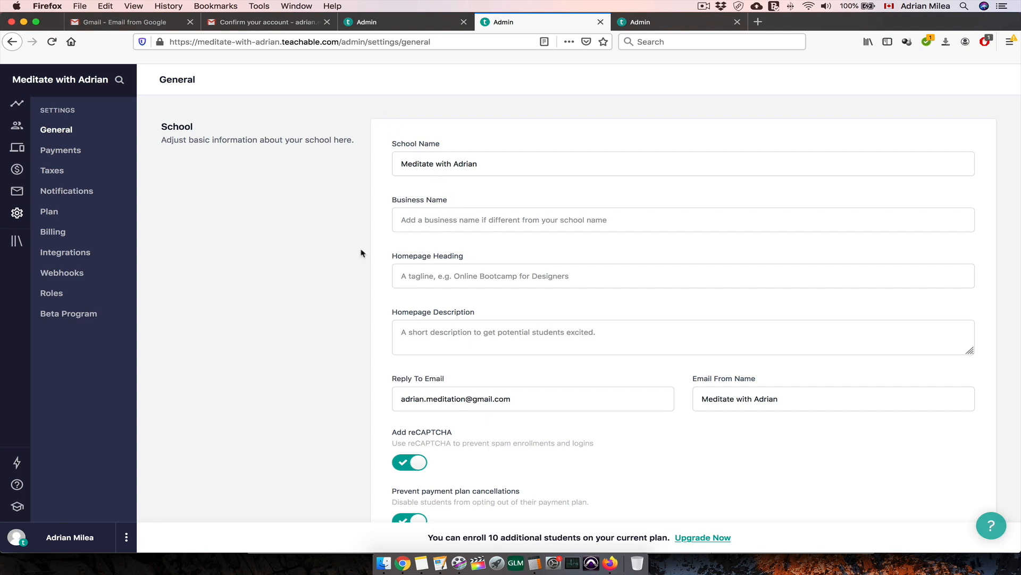
pyautogui.scroll(-2, 510, 231)
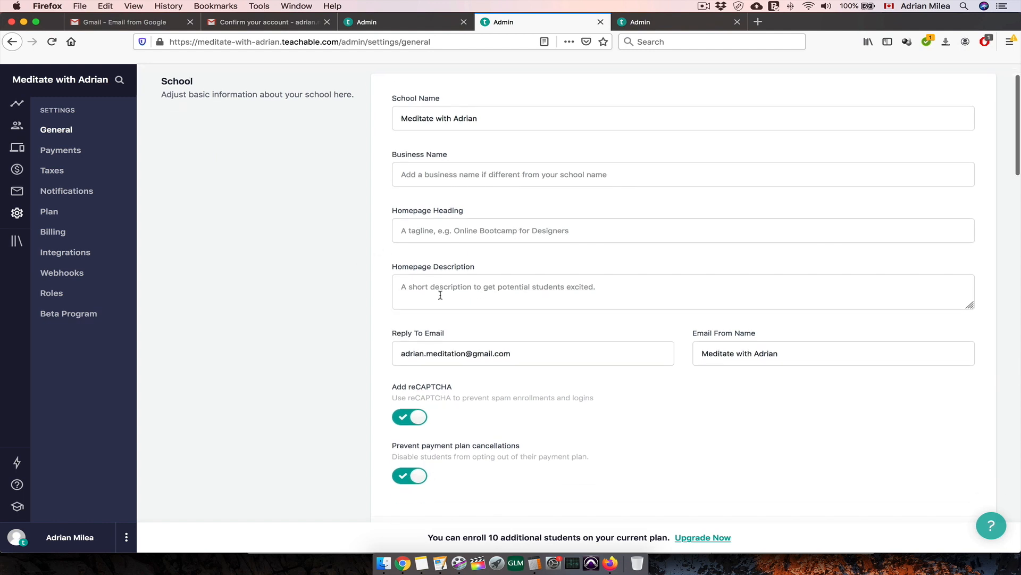
pyautogui.scroll(-3, 441, 295)
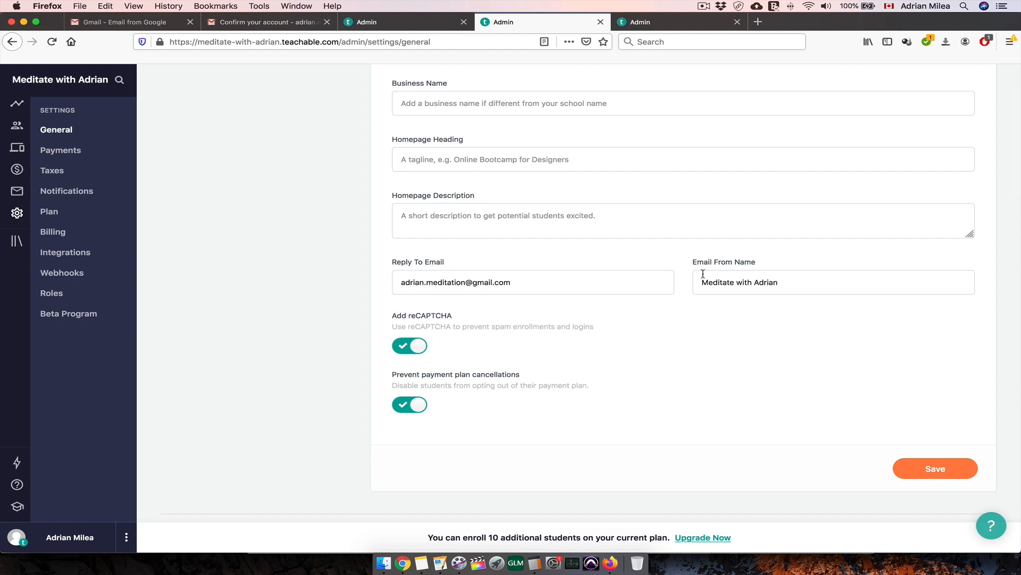
pyautogui.click(784, 280)
pyautogui.press('super+a')
pyautogui.write('Adrian Milea')
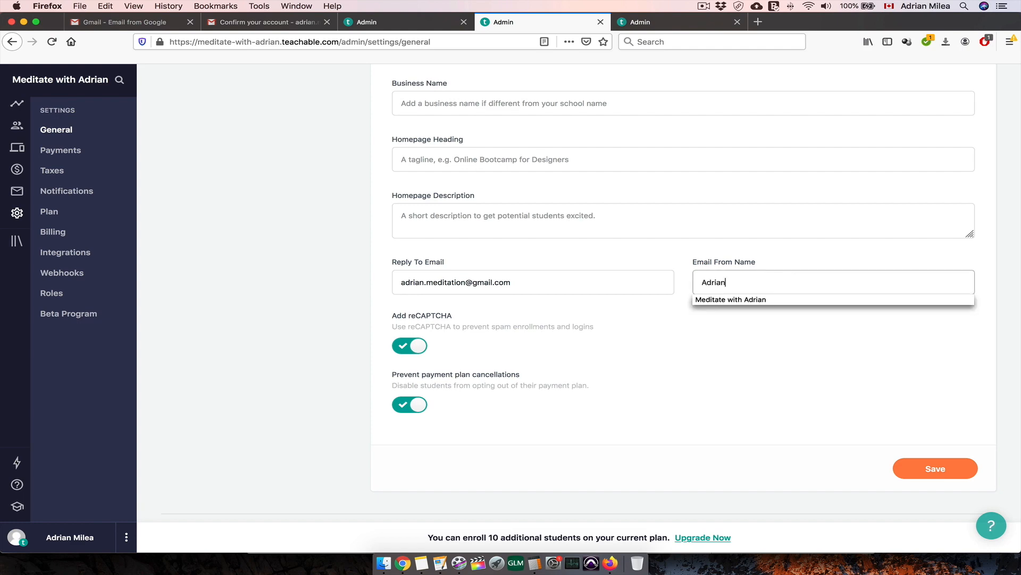
pyautogui.click(931, 469)
# Examine the remaining general settings for address, lectures, comments, blog, school status and myTeachable accounts
pyautogui.scroll(-8, 796, 432)
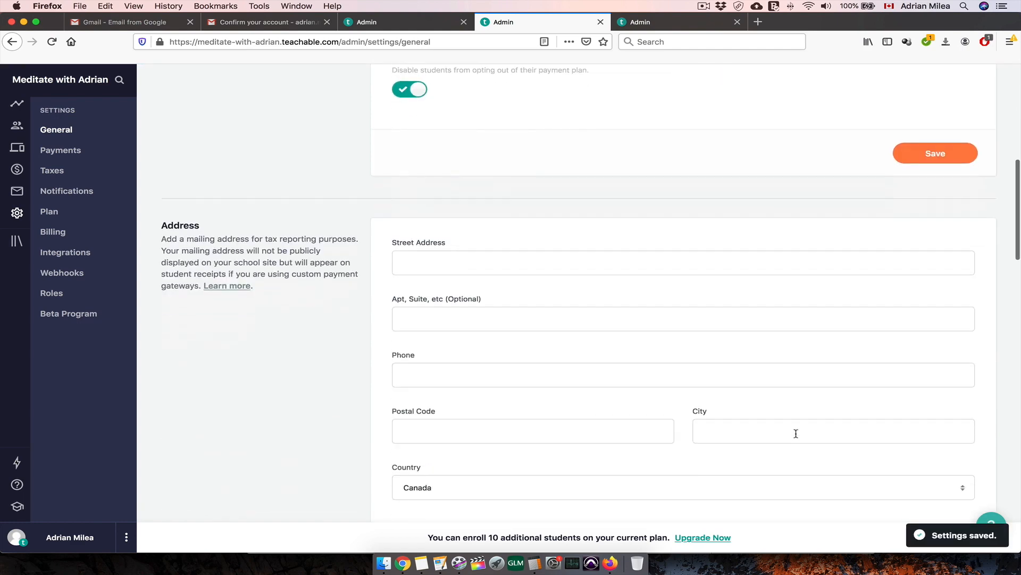
pyautogui.moveTo(162, 138); pyautogui.dragTo(358, 137)
pyautogui.scroll(-8, 258, 210)
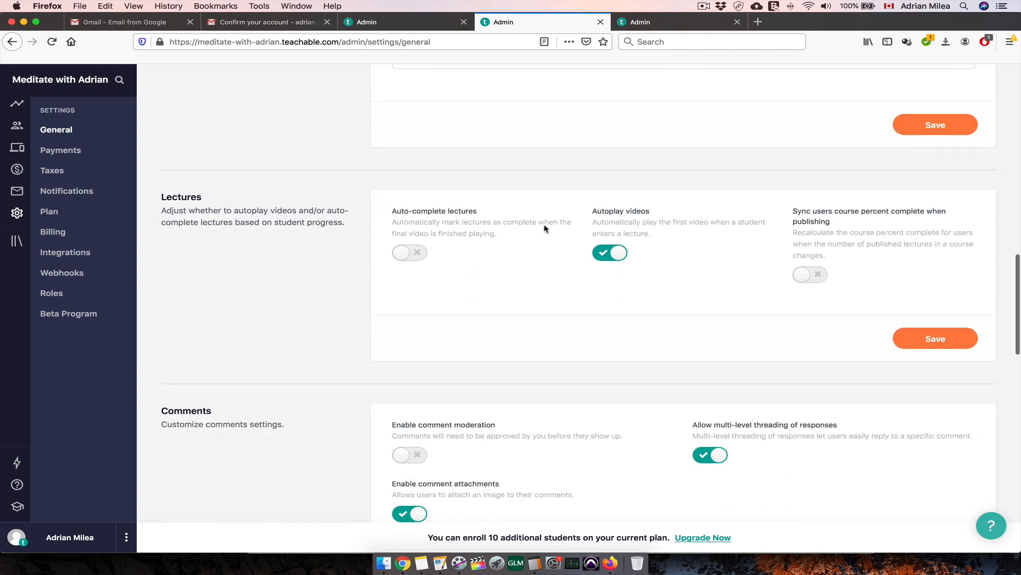
pyautogui.scroll(-3, 729, 251)
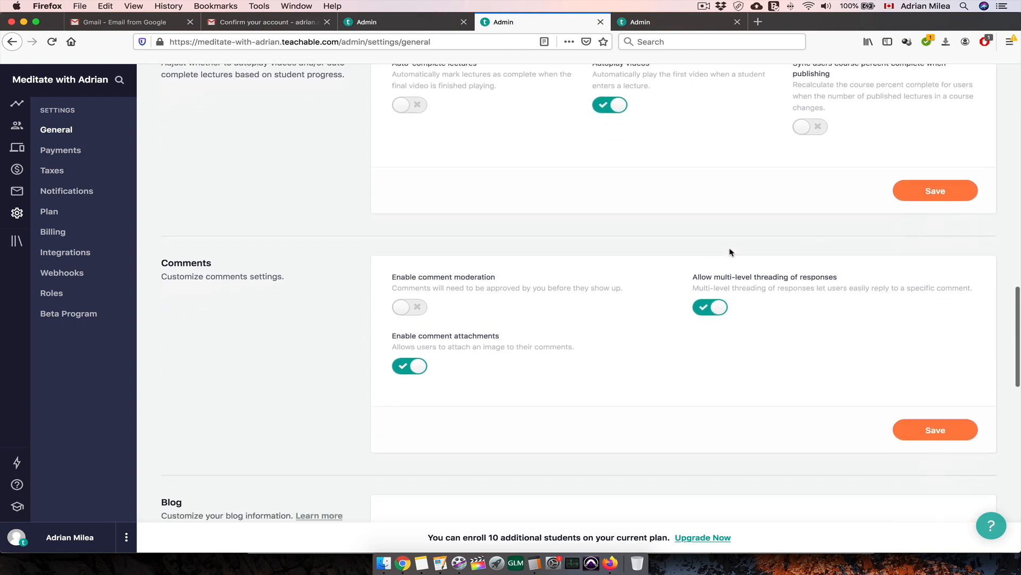
pyautogui.scroll(-1, 549, 318)
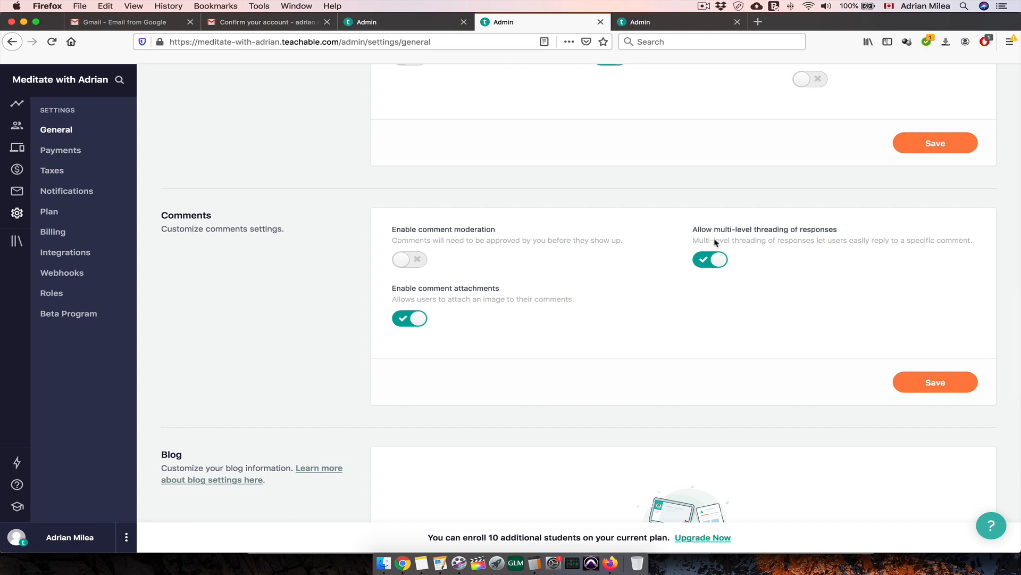
pyautogui.scroll(-8, 522, 250)
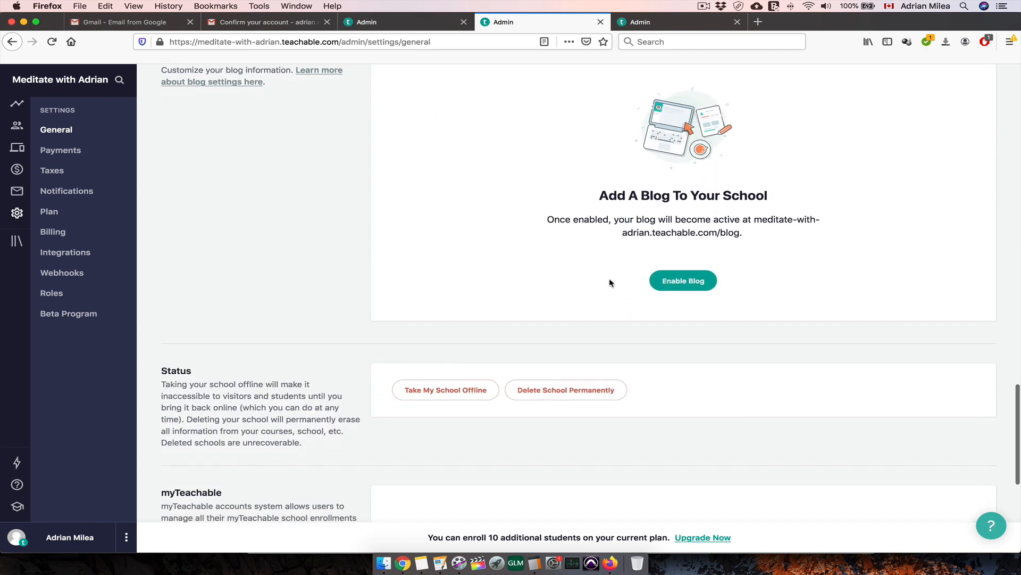
pyautogui.scroll(-4, 360, 312)
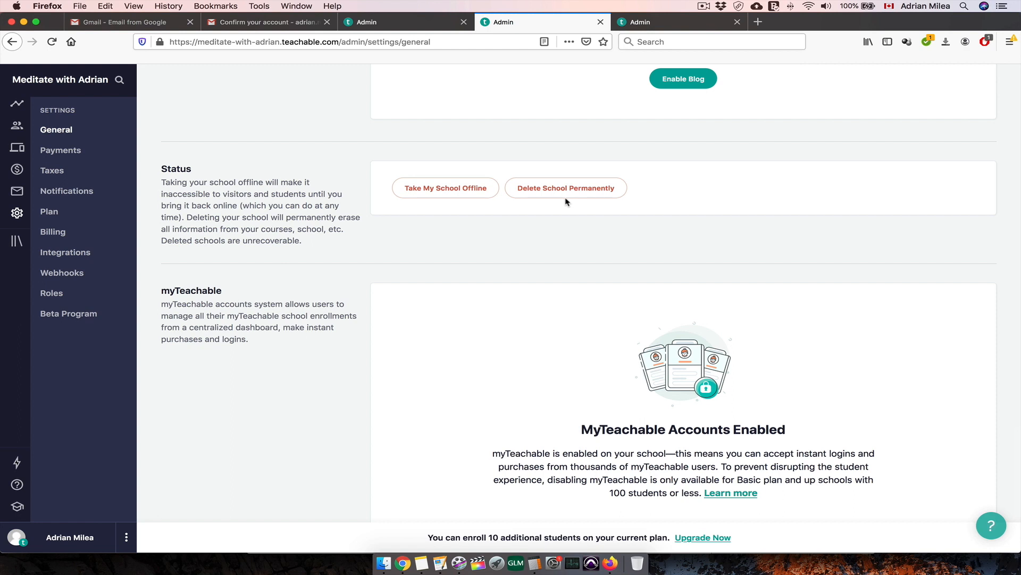
pyautogui.scroll(-3, 310, 329)
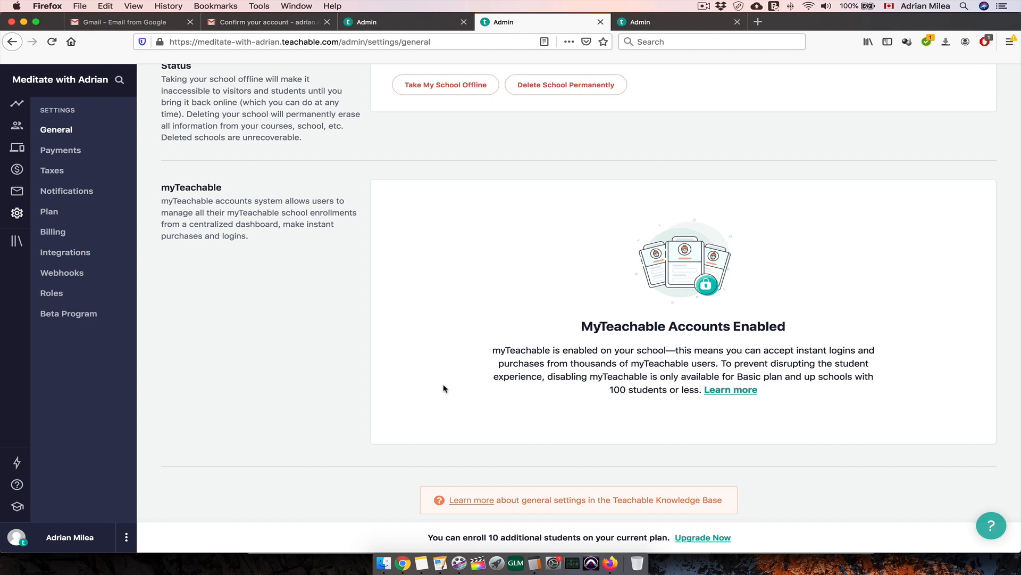
# Check the school's payment setup page and its EU VAT tax collection settings
pyautogui.click(62, 152)
pyautogui.scroll(-3, 232, 199)
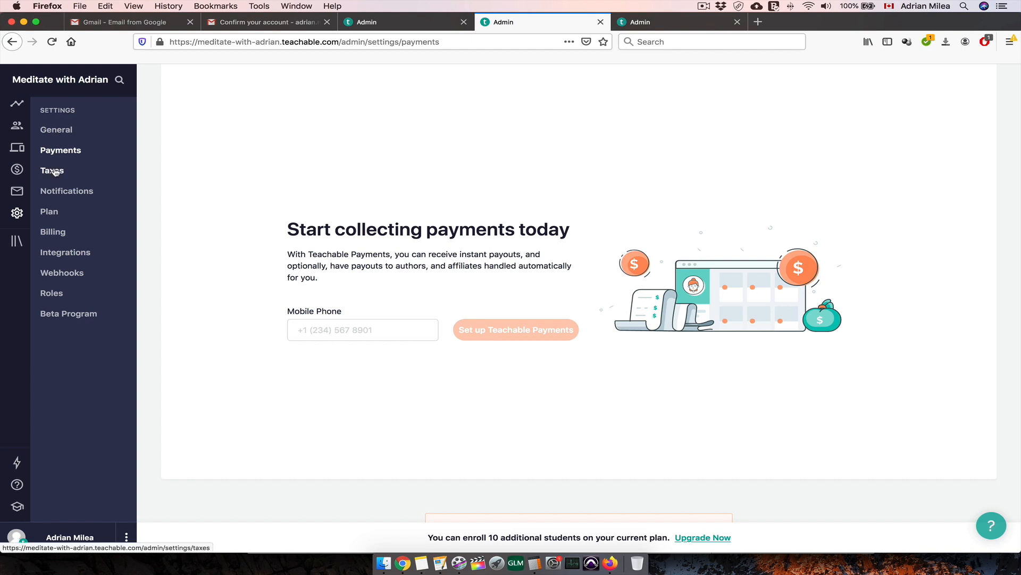
pyautogui.scroll(-1, 260, 217)
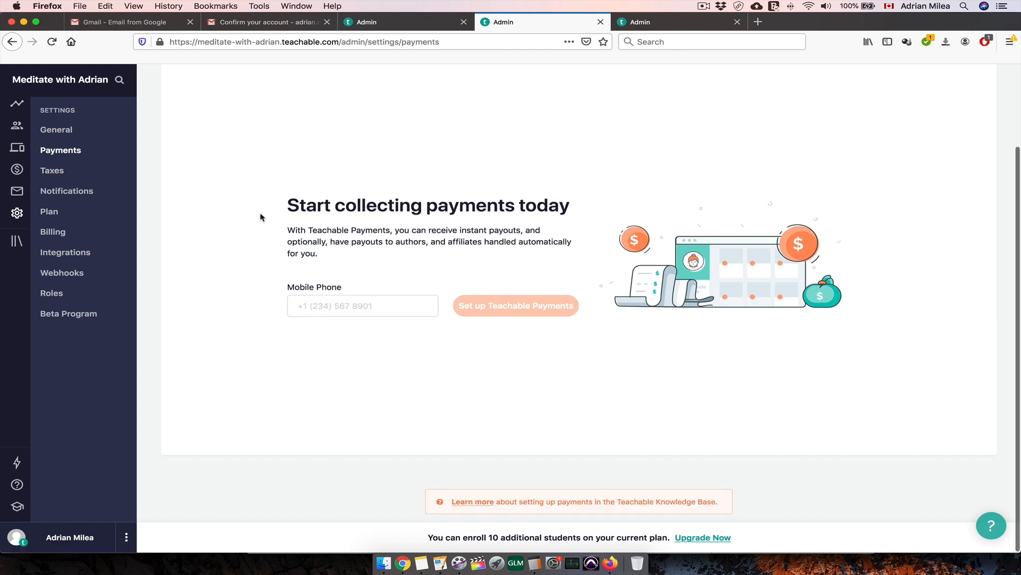
pyautogui.click(61, 172)
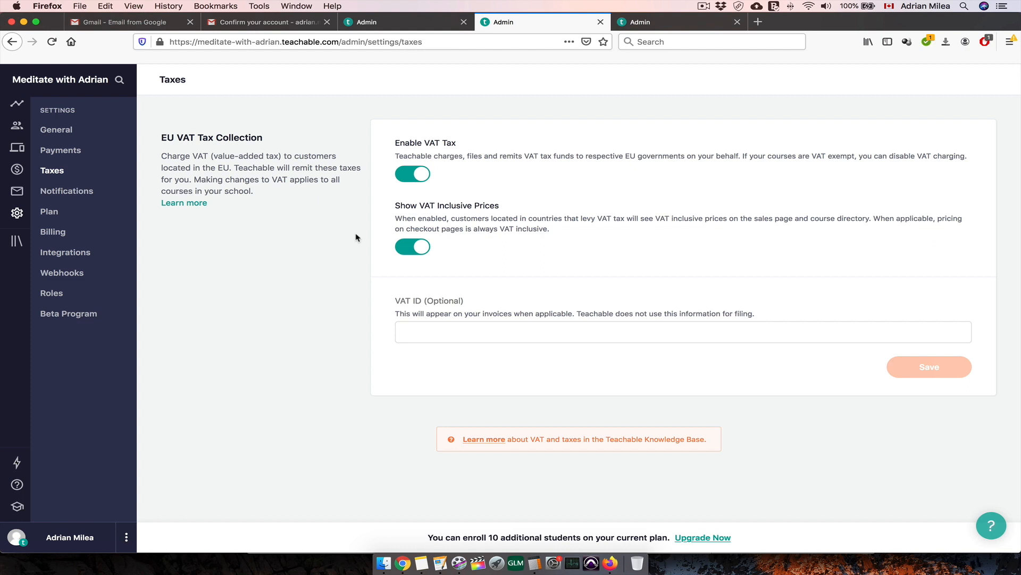
# Examine the owner's notification settings for enrollments, subscriptions and comments
pyautogui.click(58, 192)
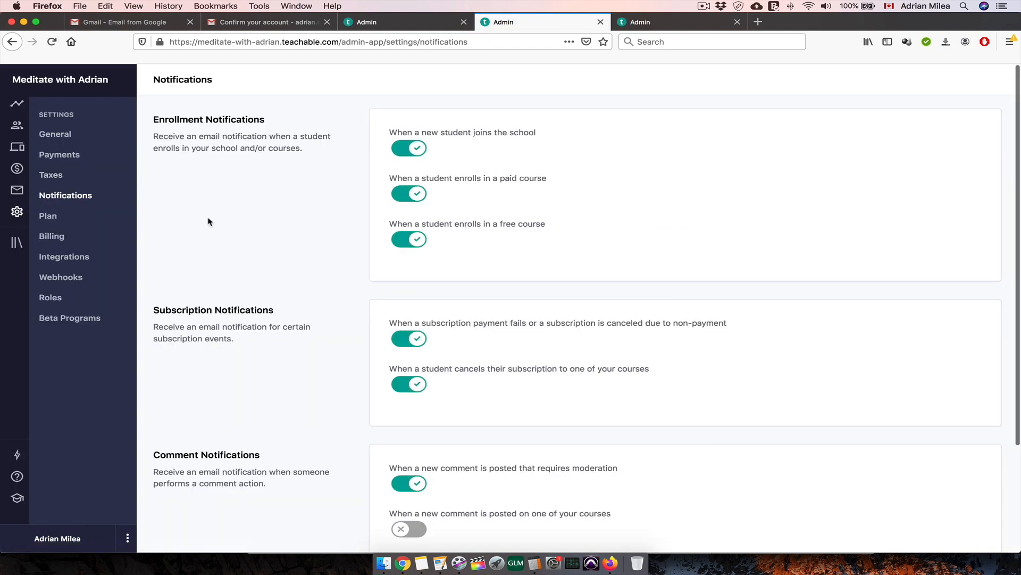
pyautogui.scroll(-5, 208, 222)
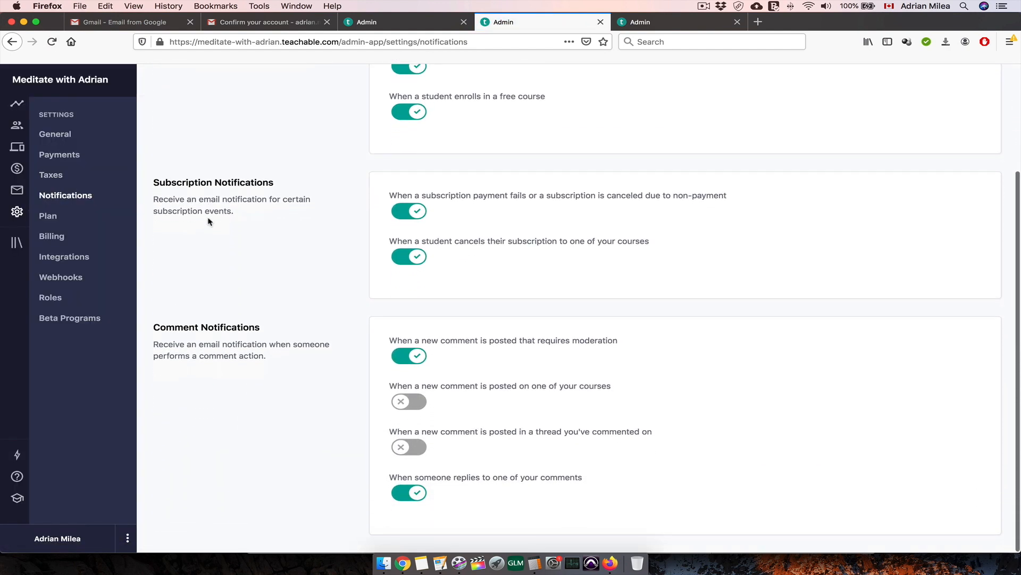
pyautogui.scroll(4, 208, 222)
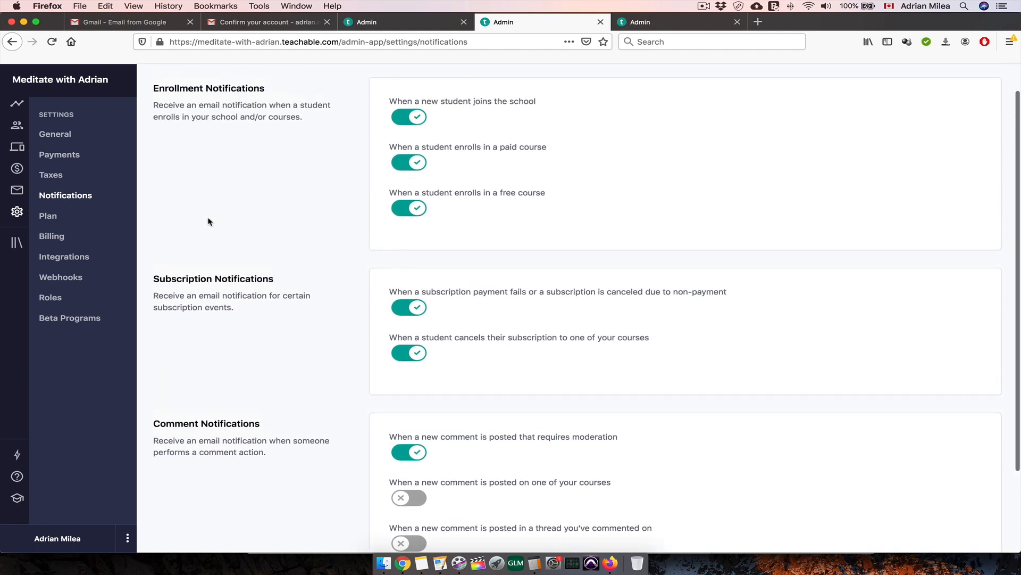
pyautogui.scroll(-2, 208, 221)
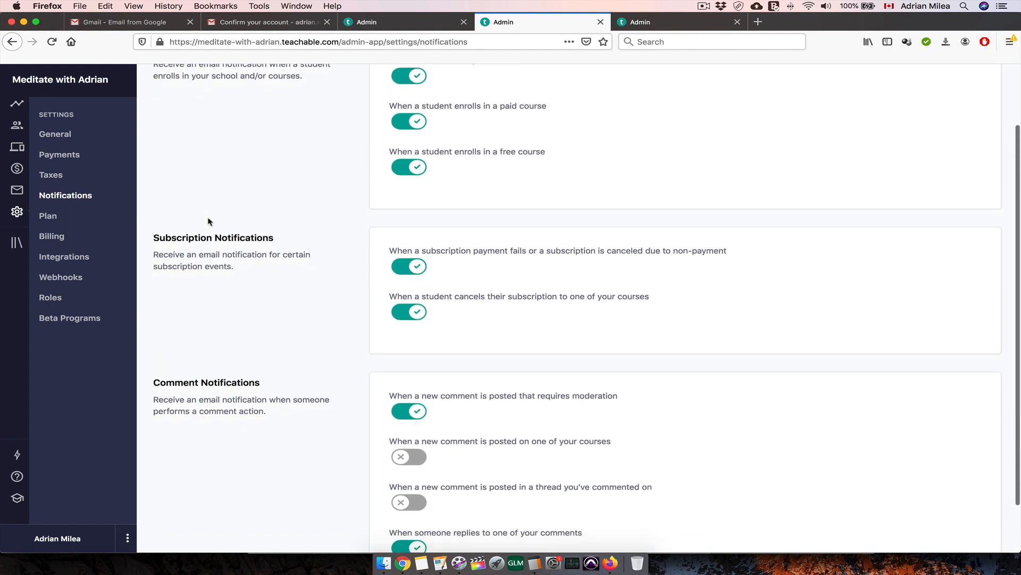
pyautogui.scroll(-2, 208, 221)
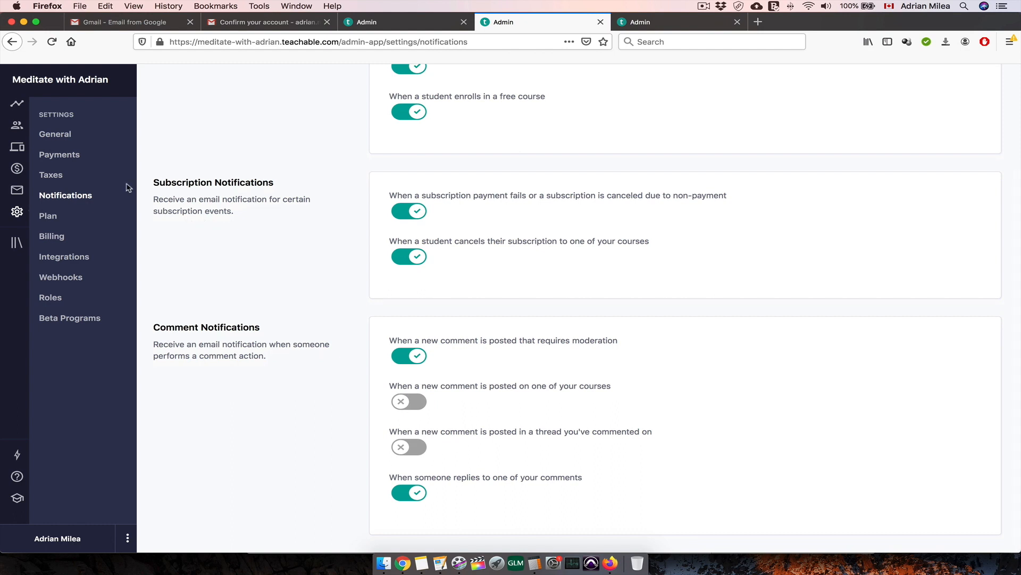
# Compare the prices, fees and included features of the available Teachable plans
pyautogui.click(49, 216)
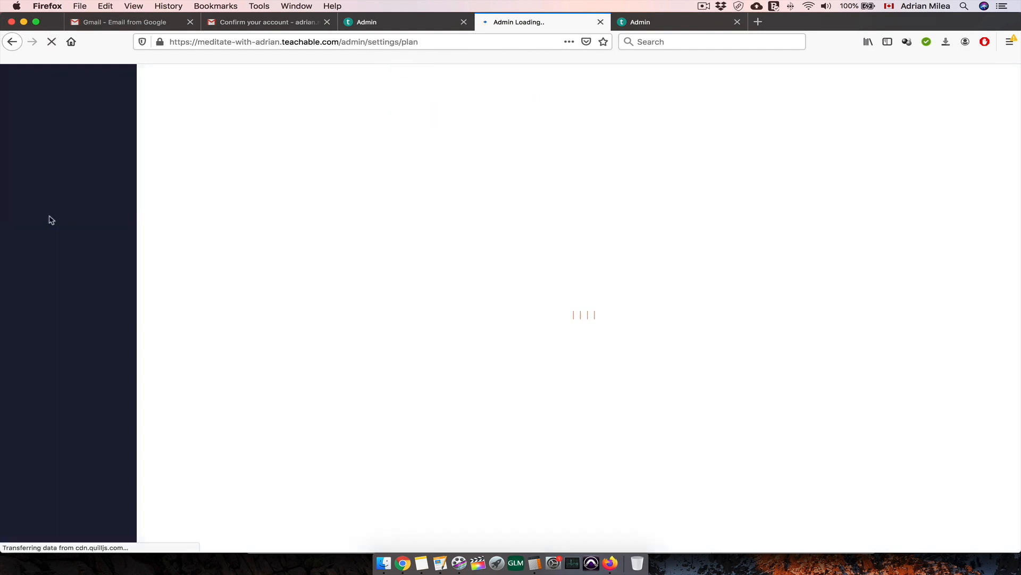
pyautogui.scroll(-3, 243, 245)
pyautogui.scroll(5, 242, 245)
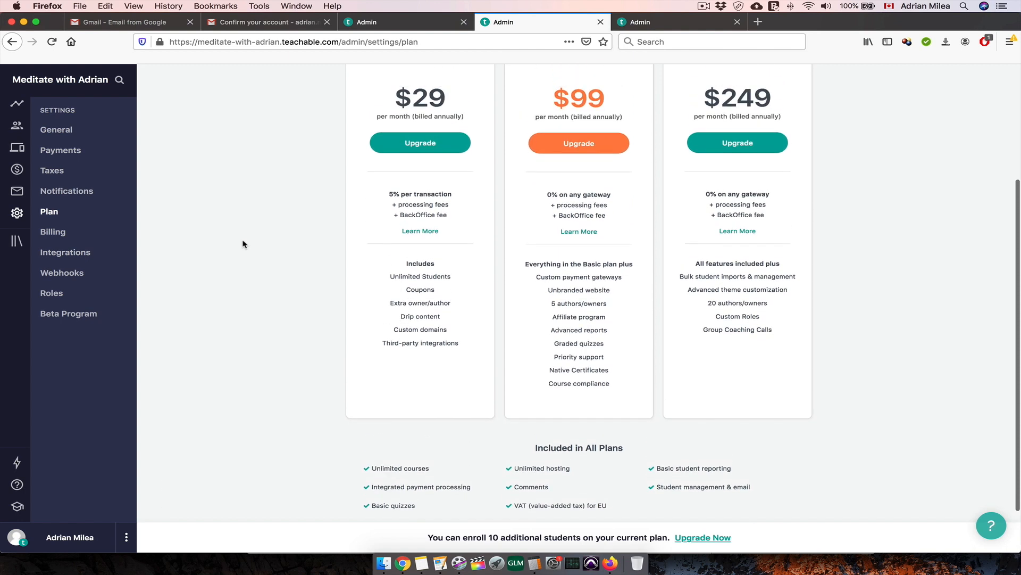
# Examine the billing settings for the credit card form and the Teachable billing history
pyautogui.click(53, 232)
pyautogui.scroll(-3, 274, 233)
pyautogui.scroll(3, 275, 232)
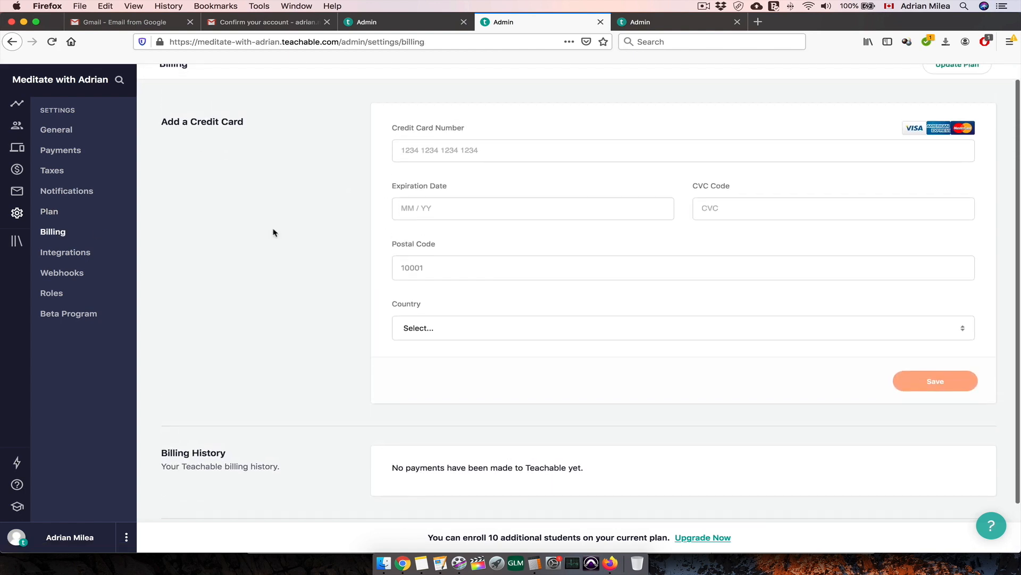
pyautogui.scroll(-1, 273, 232)
# Examine the available integrations, including Segment, Google Analytics, Sumo and those offered on paid plans
pyautogui.click(71, 253)
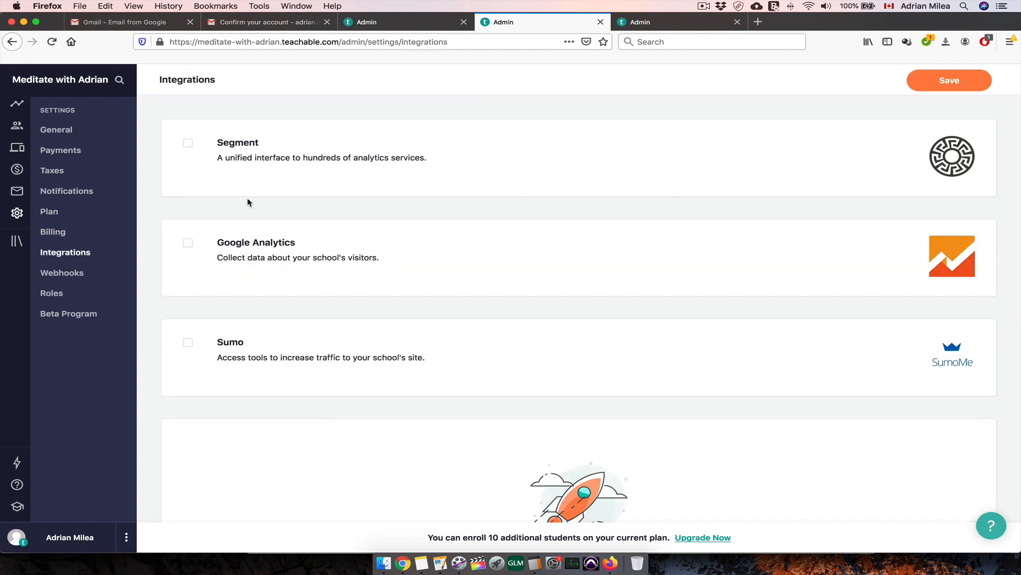
pyautogui.scroll(-2, 219, 216)
pyautogui.scroll(-3, 218, 216)
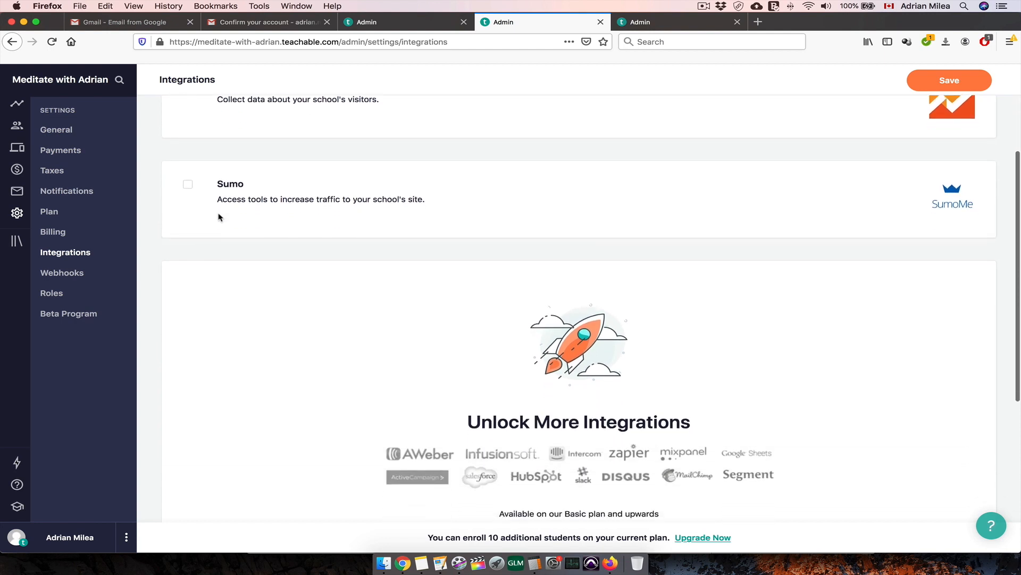
pyautogui.scroll(-4, 218, 217)
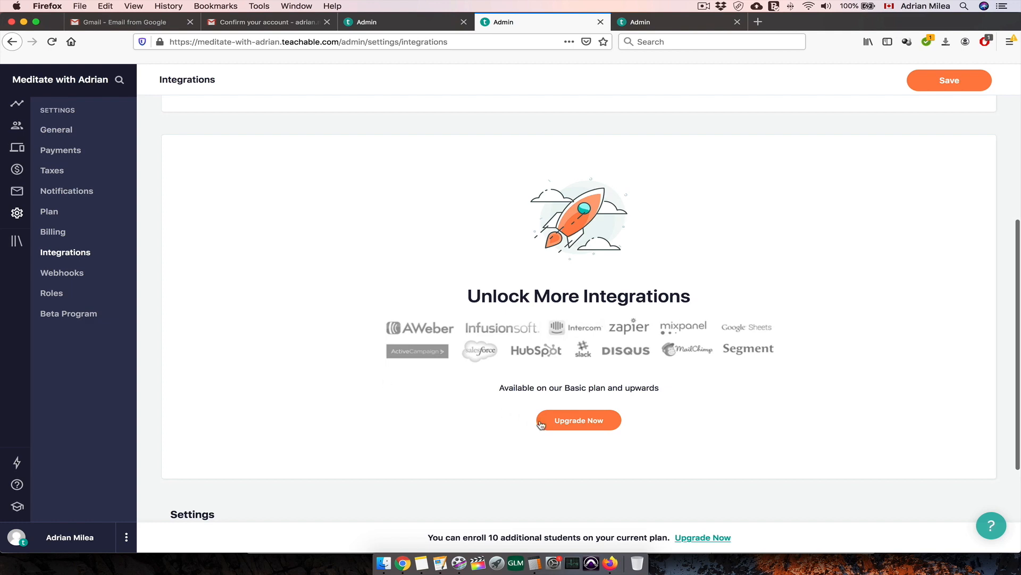
pyautogui.scroll(9, 369, 410)
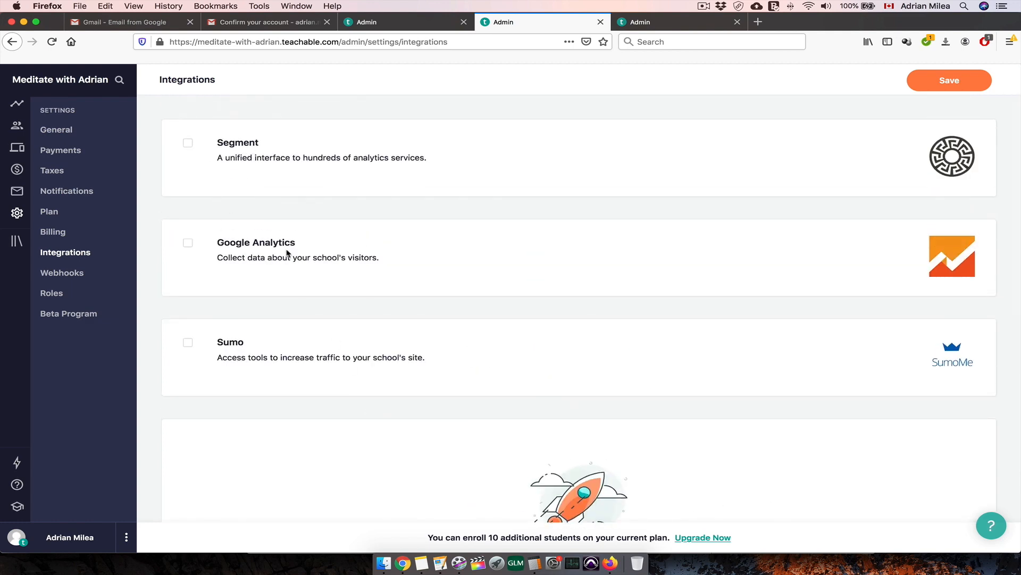
# Check the webhooks, default and custom roles, and beta program settings
pyautogui.click(80, 276)
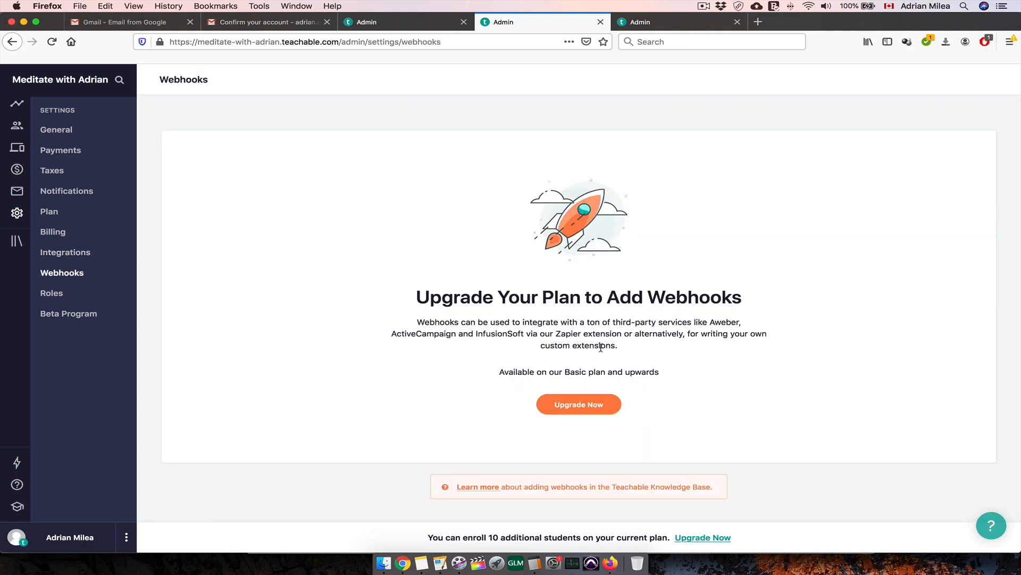
pyautogui.click(63, 295)
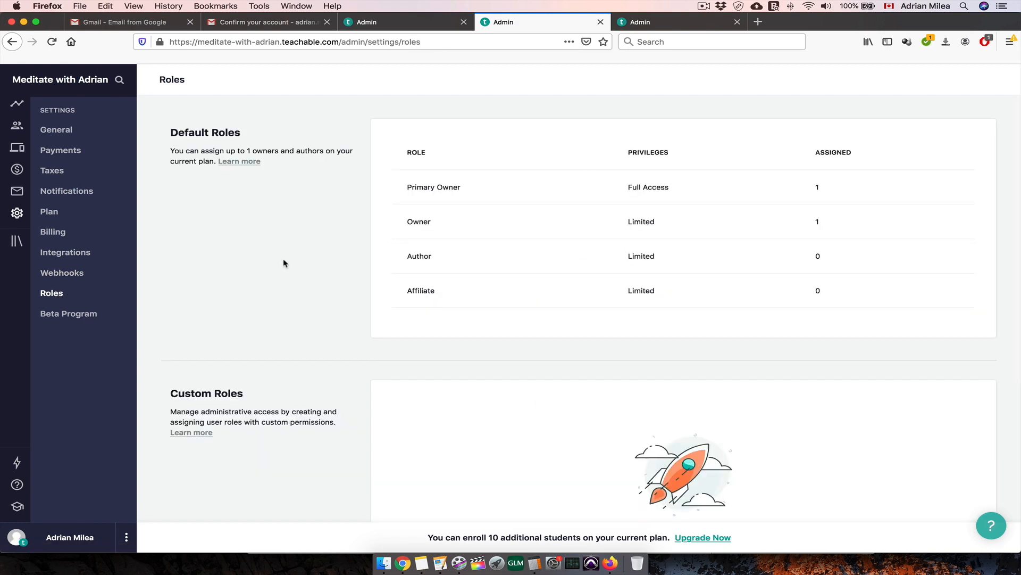
pyautogui.scroll(-5, 185, 254)
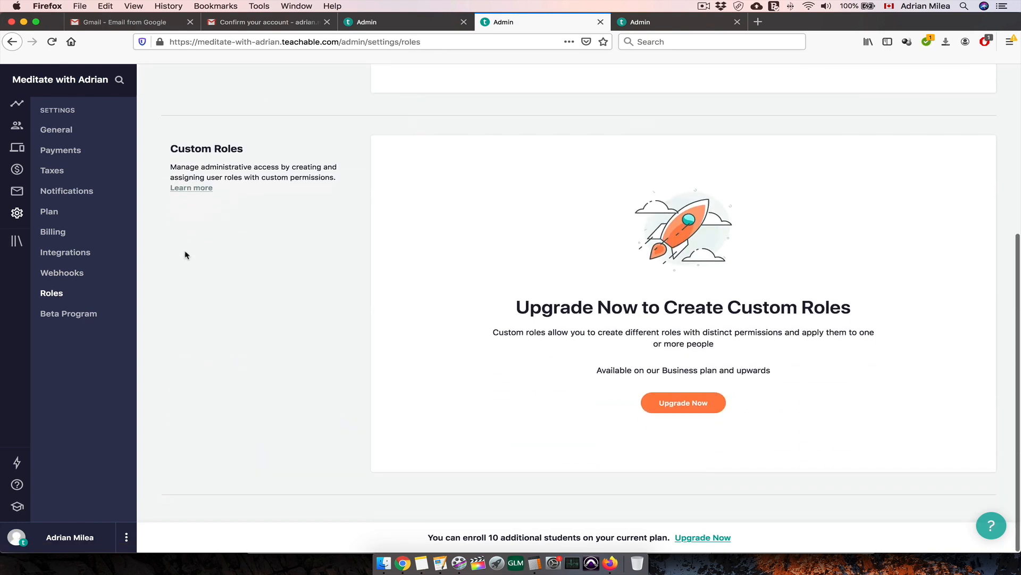
pyautogui.click(62, 313)
pyautogui.scroll(-2, 165, 236)
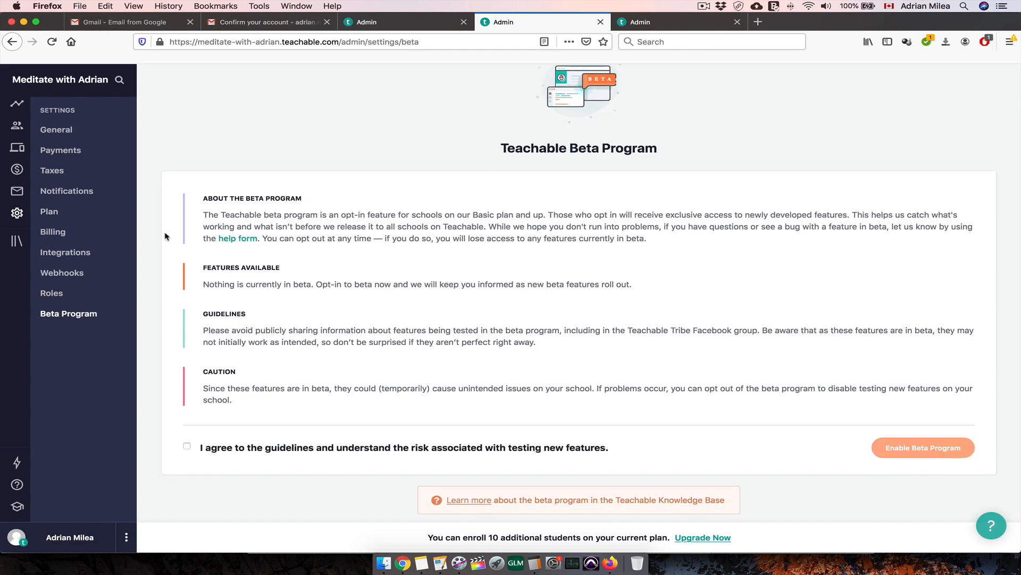
# Open the meditation course from the course list and preview its sales page as a visitor in a separate tab
pyautogui.click(15, 241)
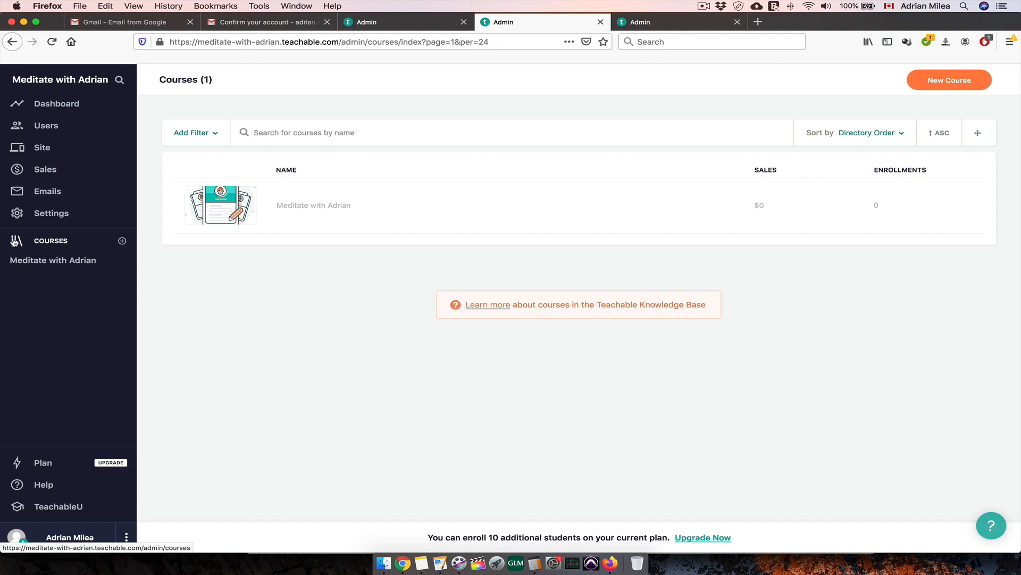
pyautogui.click(73, 260)
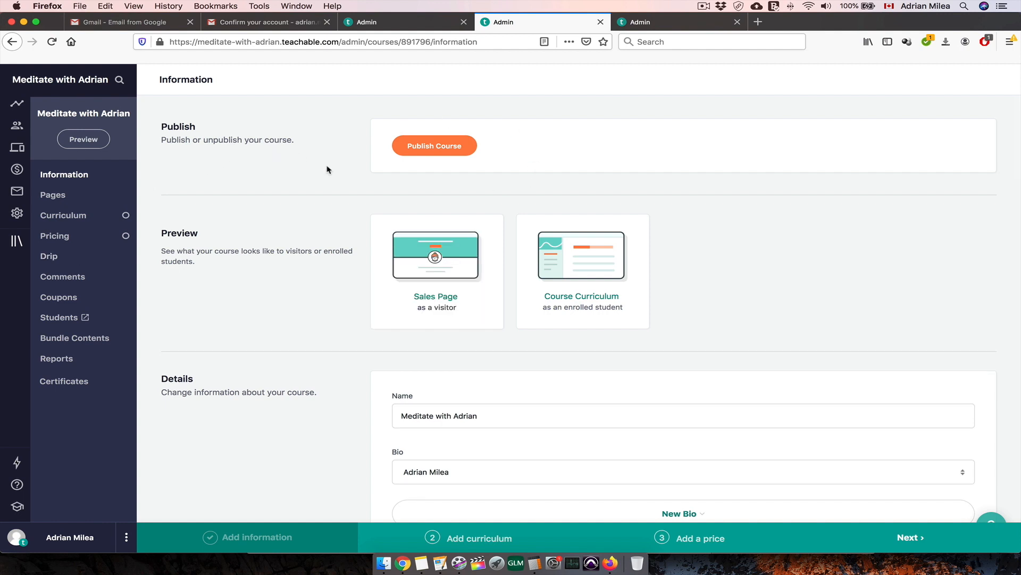
pyautogui.scroll(-1, 326, 206)
pyautogui.rightClick(450, 222)
pyautogui.click(468, 231)
pyautogui.click(657, 24)
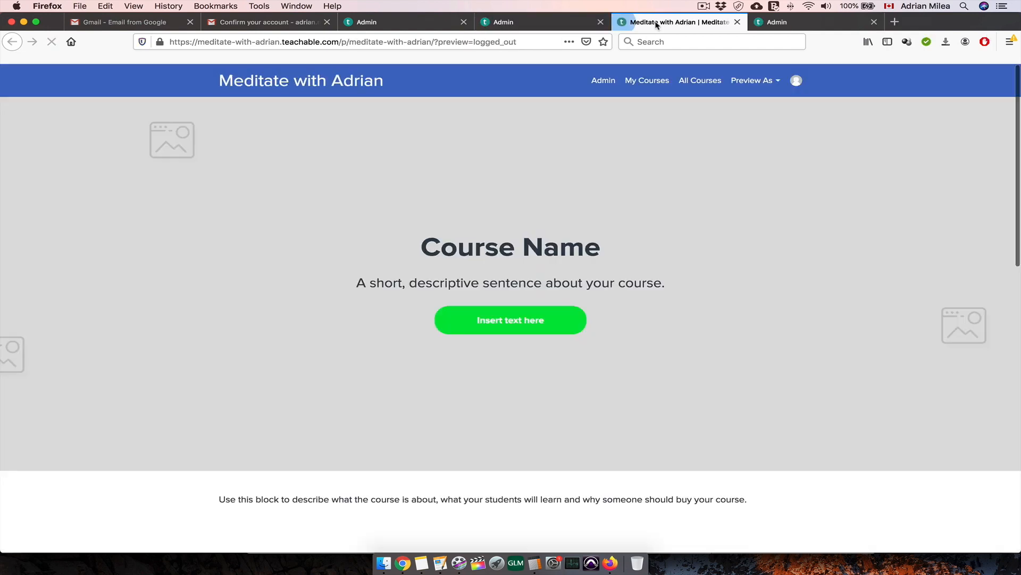
pyautogui.click(739, 22)
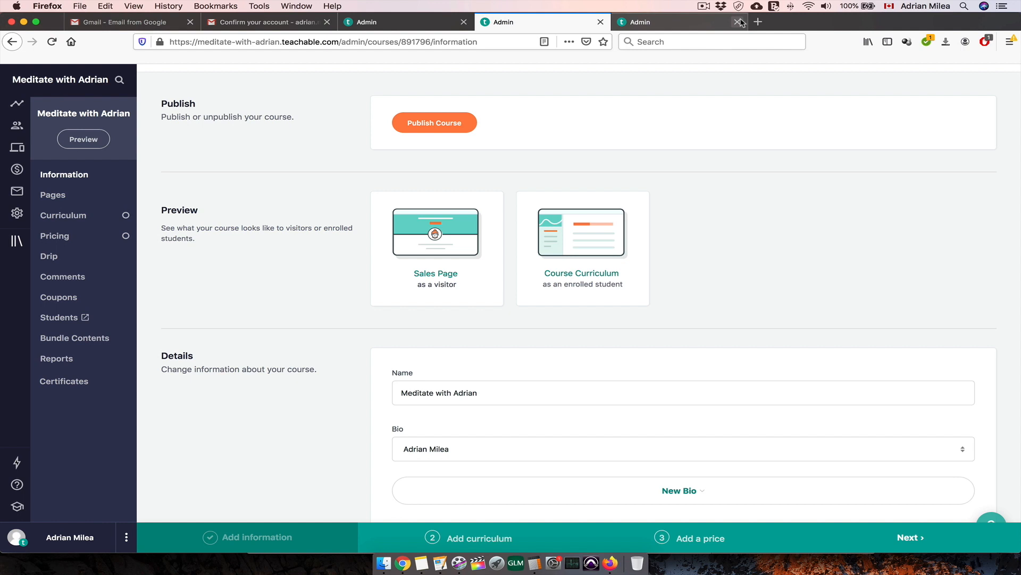
# Preview the course curriculum as an enrolled student in a separate tab, closing it when done
pyautogui.rightClick(561, 234)
pyautogui.click(588, 238)
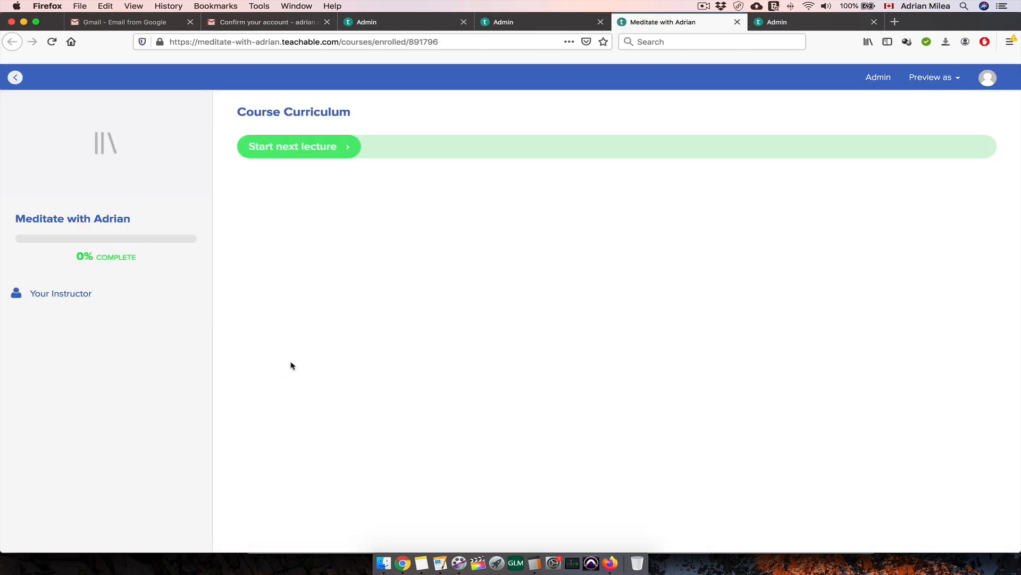
pyautogui.click(738, 22)
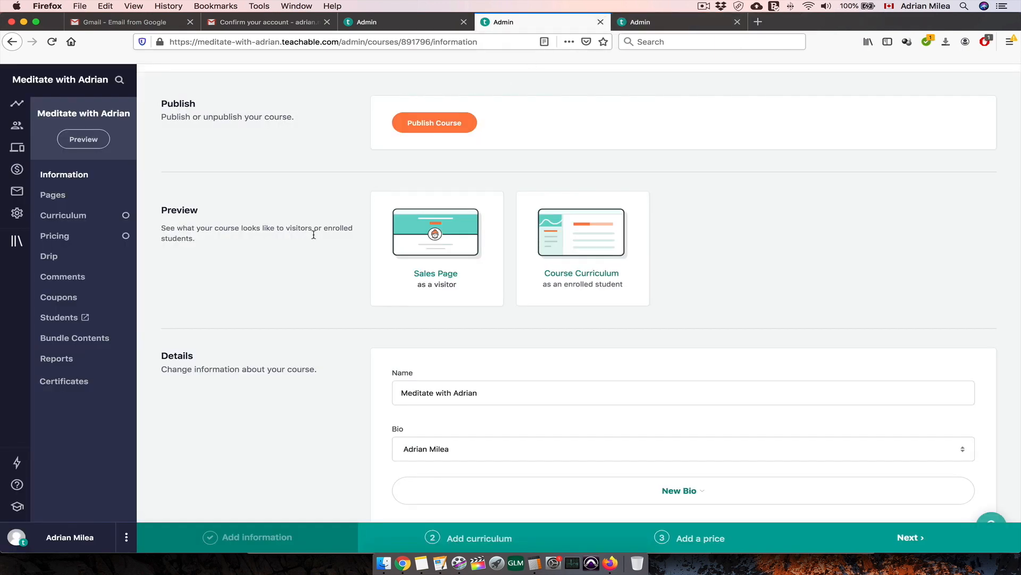
# Examine the course information for details, branding, course compliance, default pages, deletion and duplication
pyautogui.scroll(-5, 294, 255)
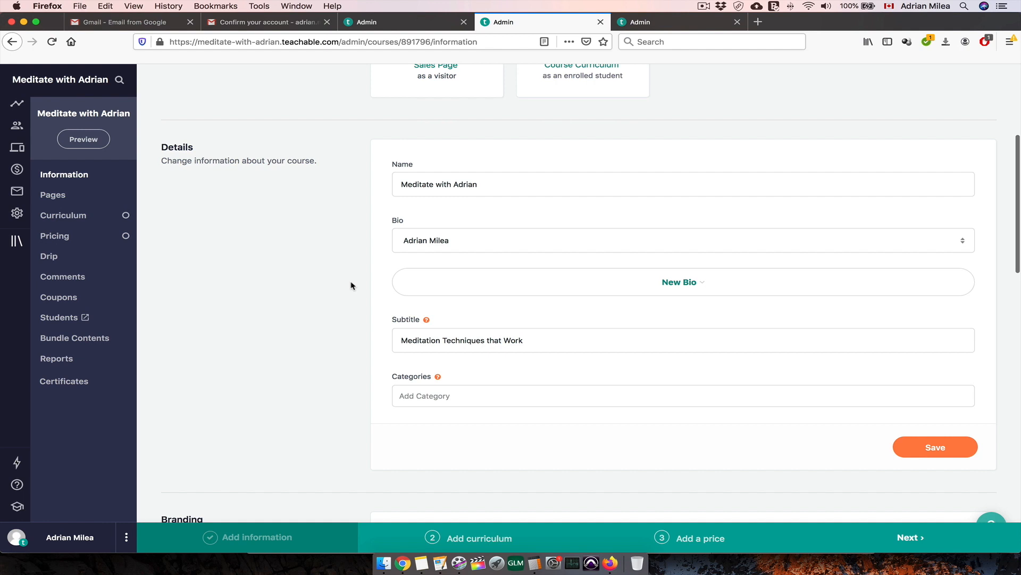
pyautogui.scroll(-1, 351, 285)
pyautogui.scroll(-4, 351, 286)
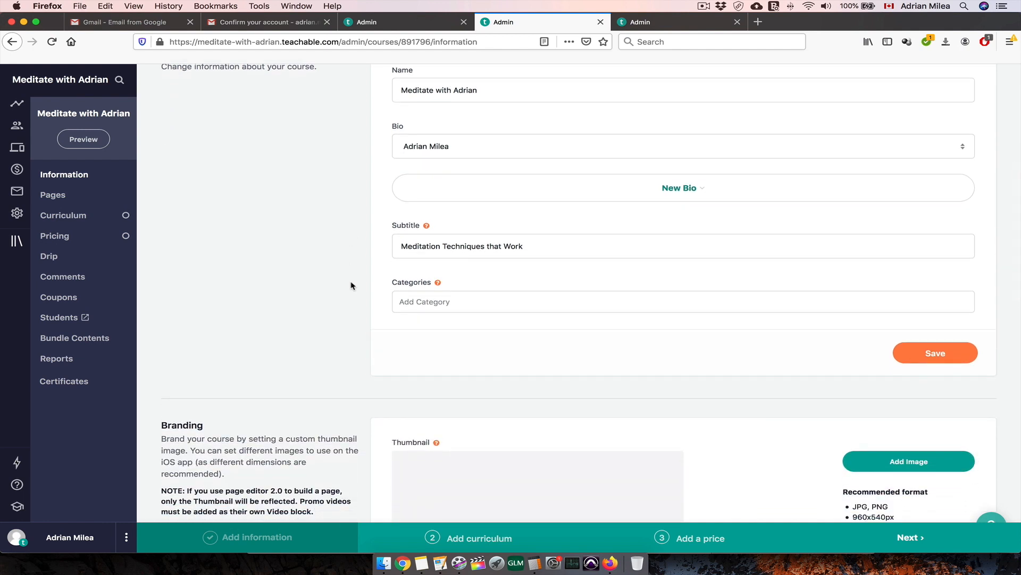
pyautogui.scroll(-1, 351, 286)
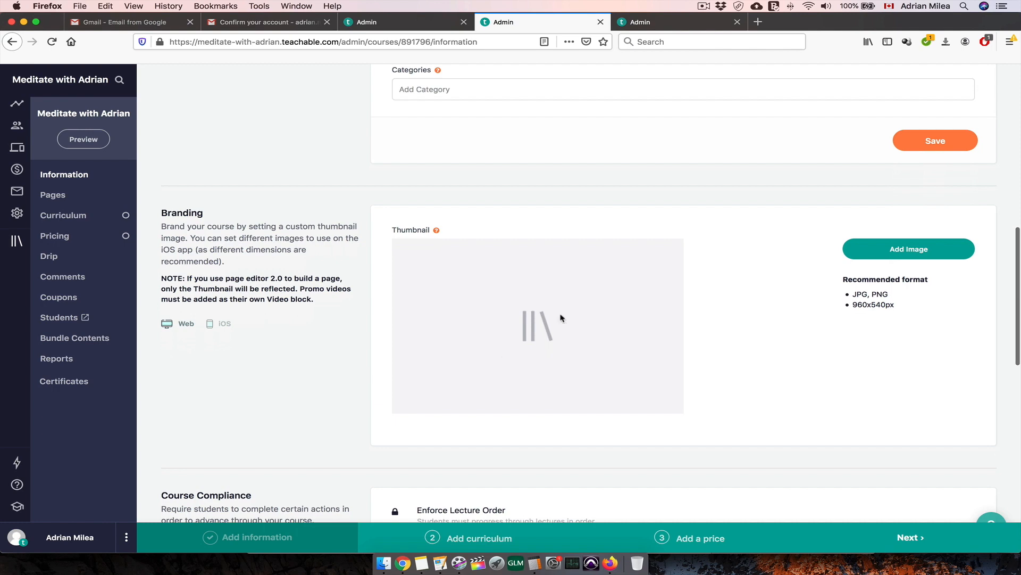
pyautogui.scroll(-6, 276, 392)
pyautogui.scroll(-6, 275, 393)
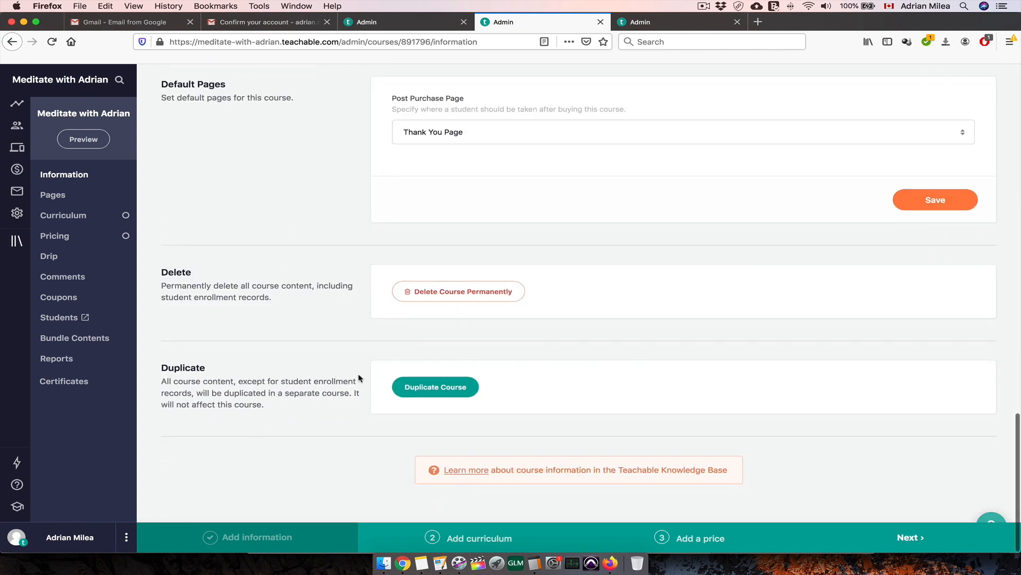
# View the course's primary sales page in the page editor, dismiss the guided tour and return to the course pages
pyautogui.click(55, 196)
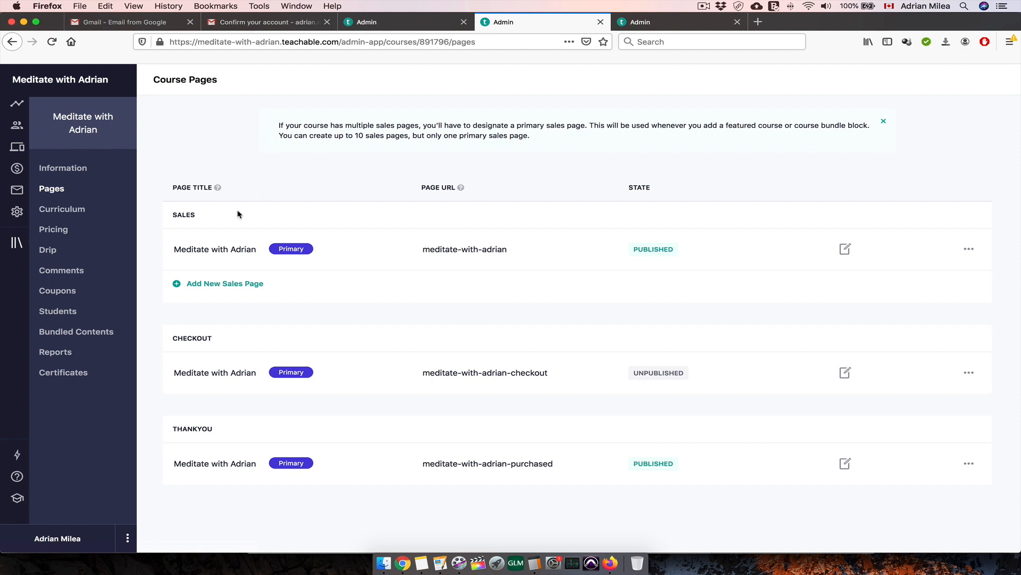
pyautogui.click(845, 249)
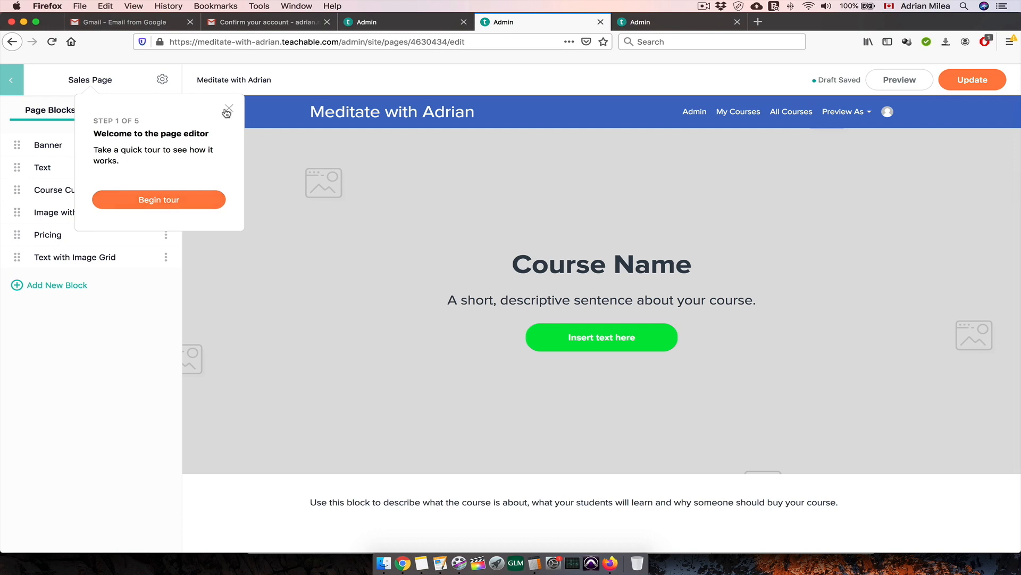
pyautogui.click(170, 202)
pyautogui.click(191, 333)
pyautogui.click(232, 286)
pyautogui.click(908, 218)
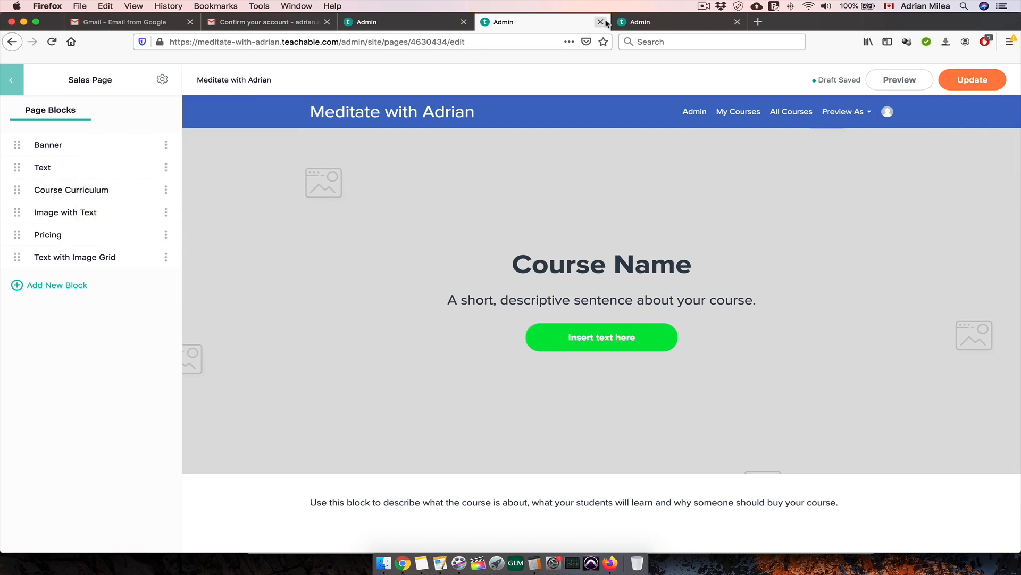
pyautogui.click(426, 22)
pyautogui.click(487, 23)
pyautogui.click(13, 42)
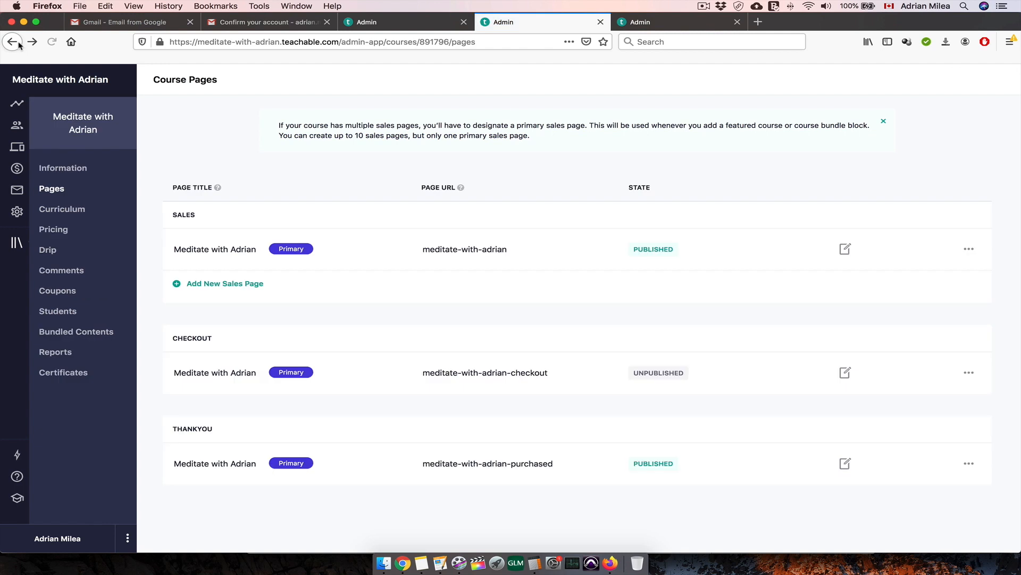
# View the course's checkout page and its thank-you page in separate tabs, closing each when done
pyautogui.click(844, 373)
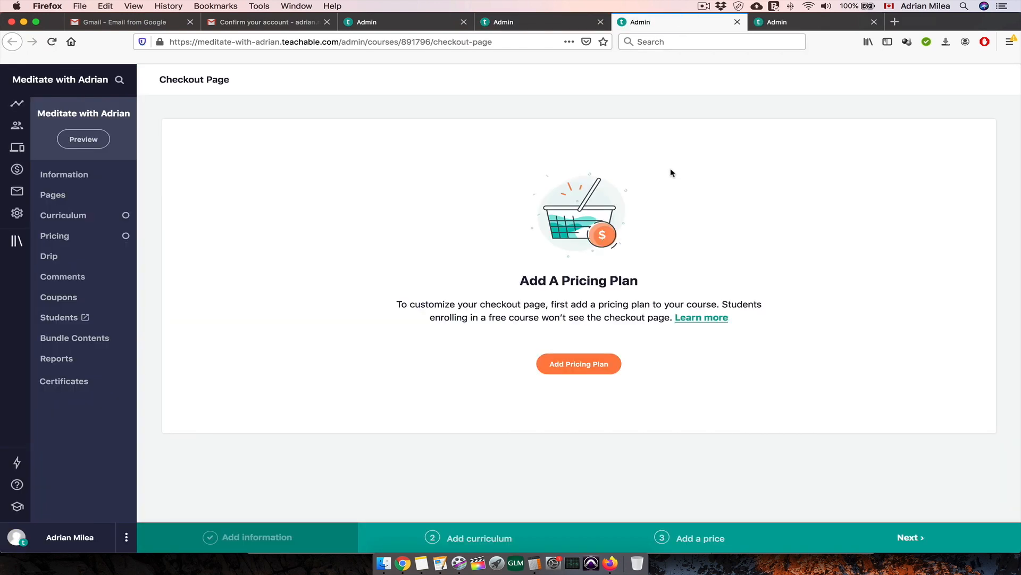
pyautogui.click(737, 22)
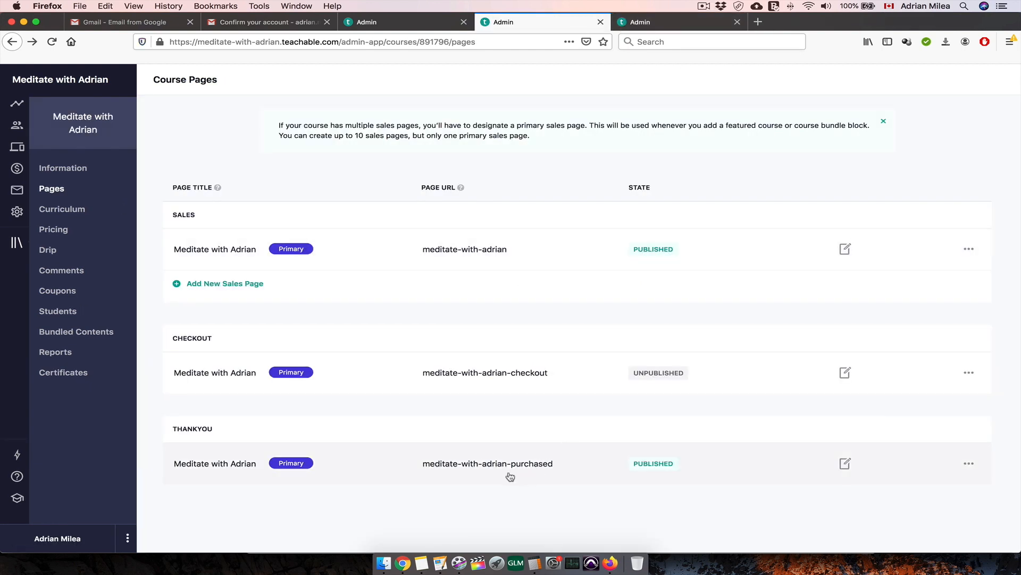
pyautogui.rightClick(845, 463)
pyautogui.click(883, 390)
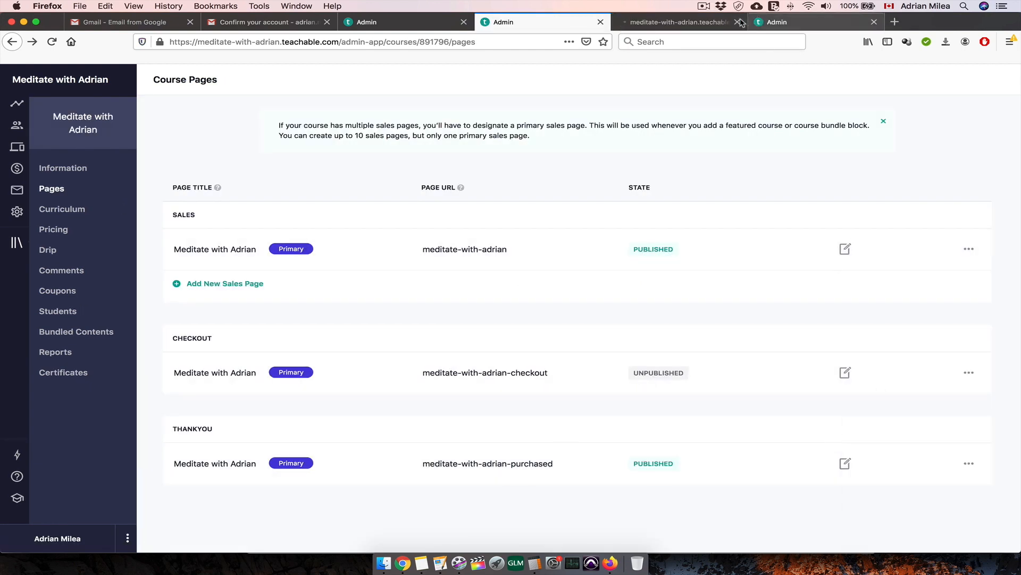
pyautogui.hotkey('ctrl', 'Tab')
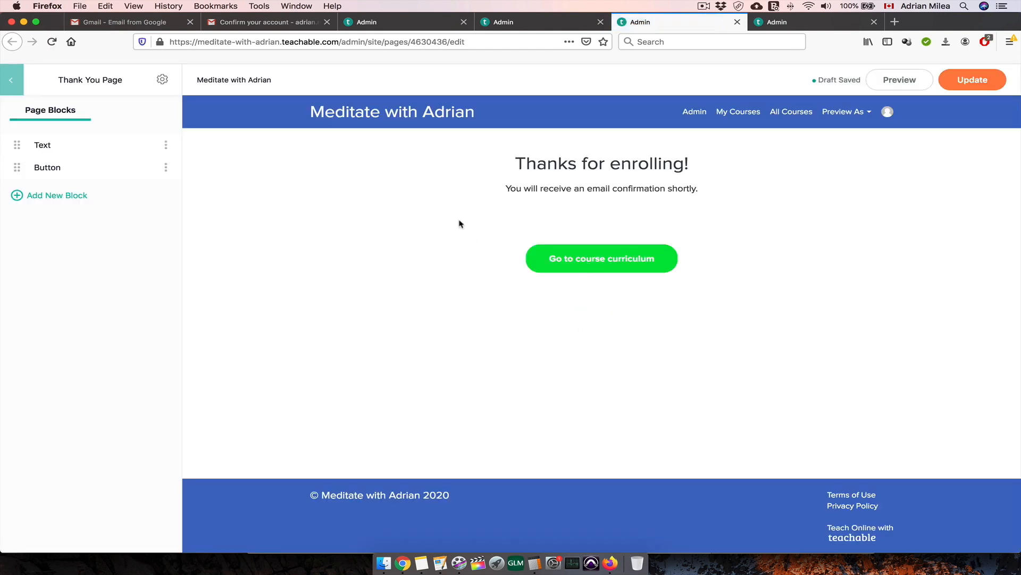
pyautogui.click(737, 22)
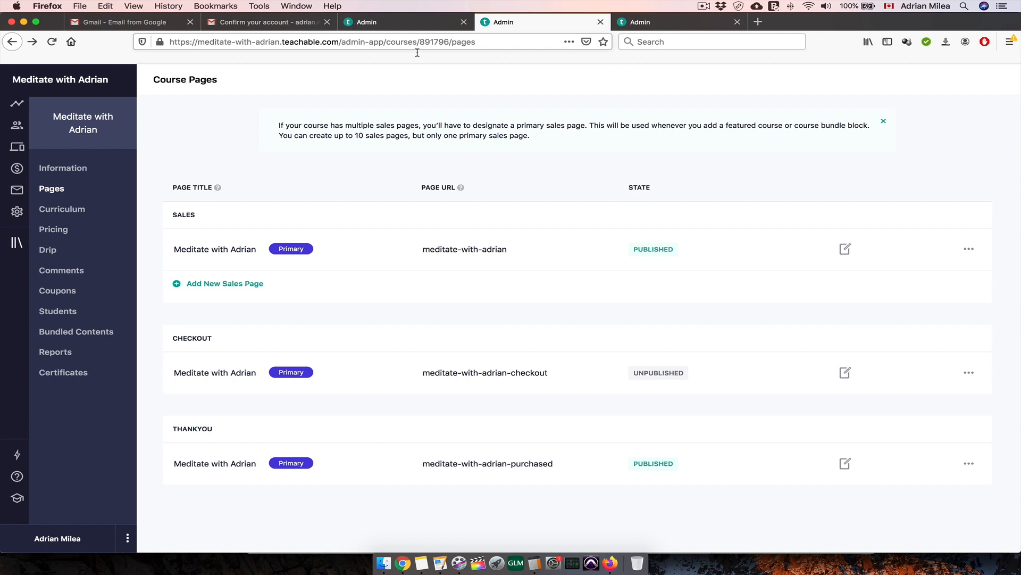
# Rename the first section of the course curriculum as Introduction
pyautogui.click(66, 216)
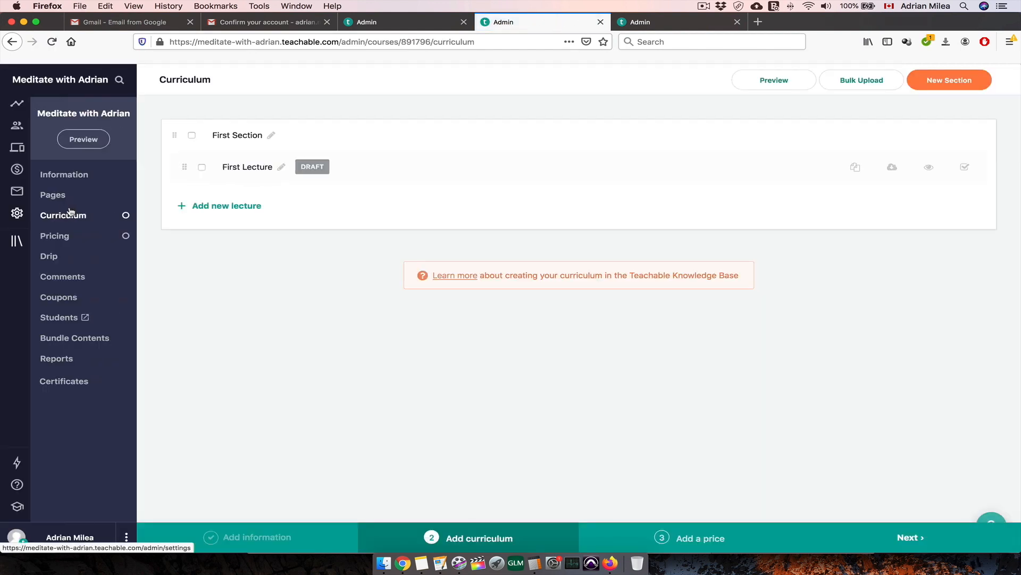
pyautogui.click(271, 138)
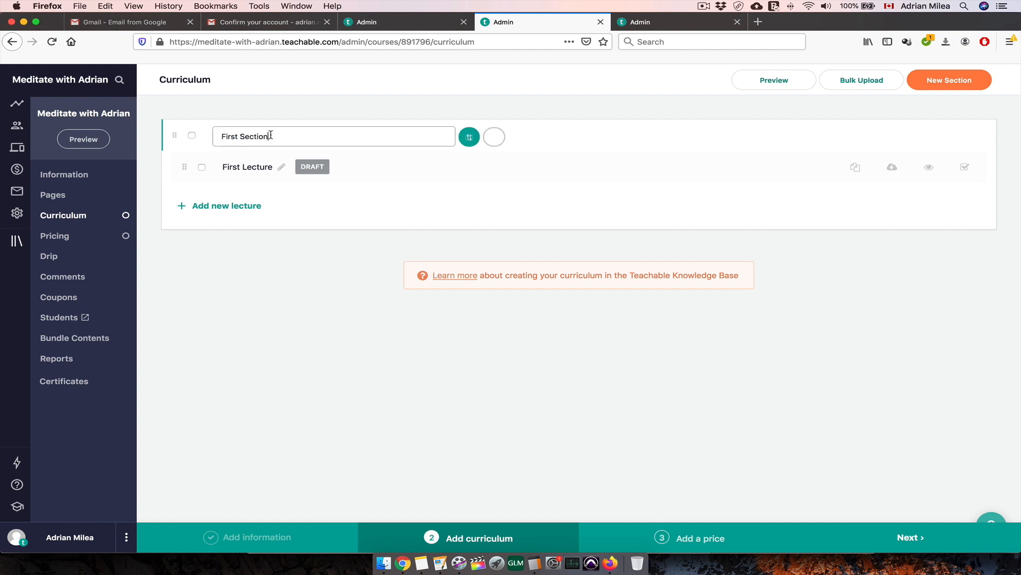
pyautogui.moveTo(314, 137); pyautogui.dragTo(222, 138)
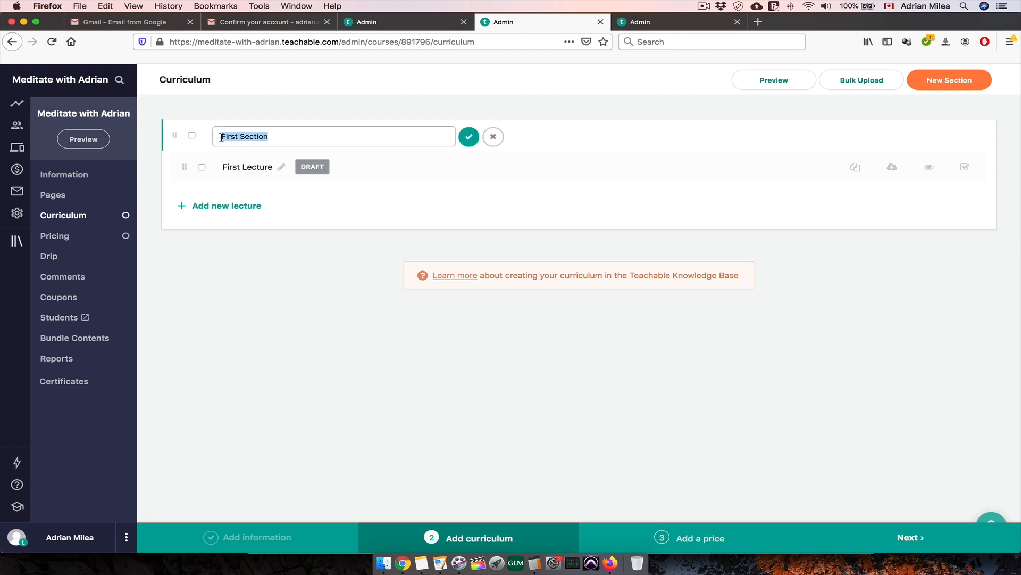
pyautogui.write('Introduction')
pyautogui.click(467, 139)
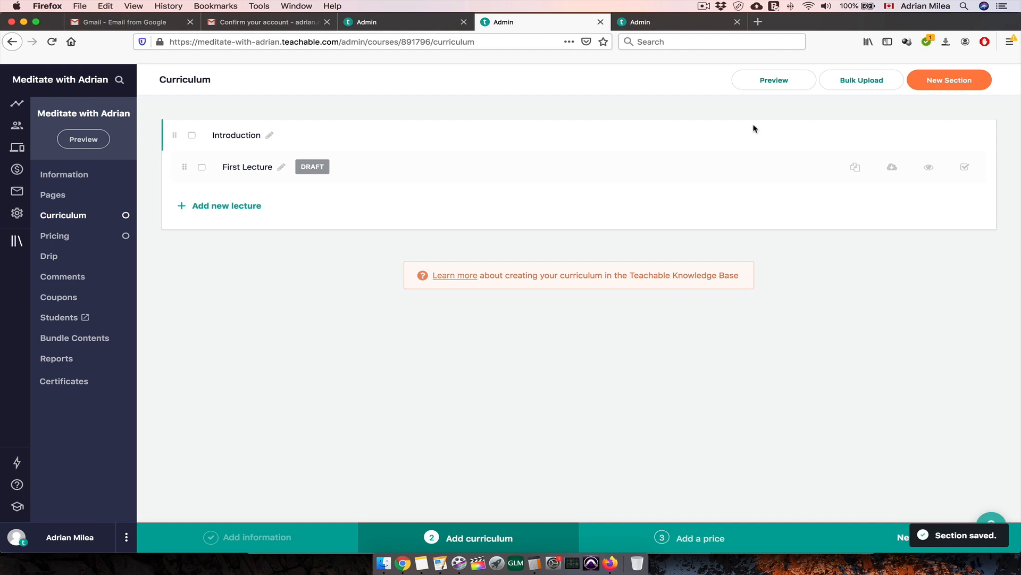
# Create a new curriculum section named Content lessons
pyautogui.click(953, 85)
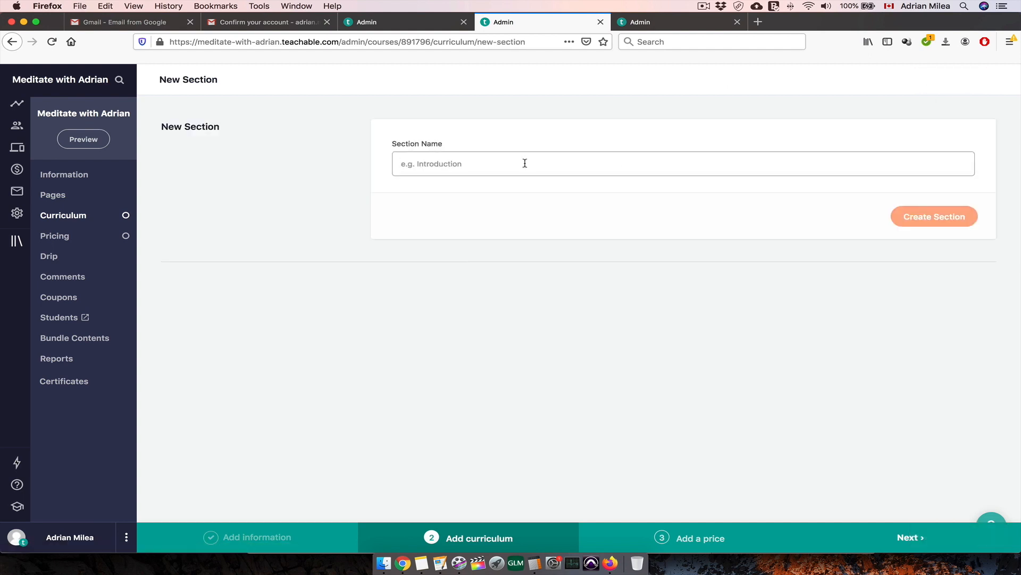
pyautogui.write('Content lessons')
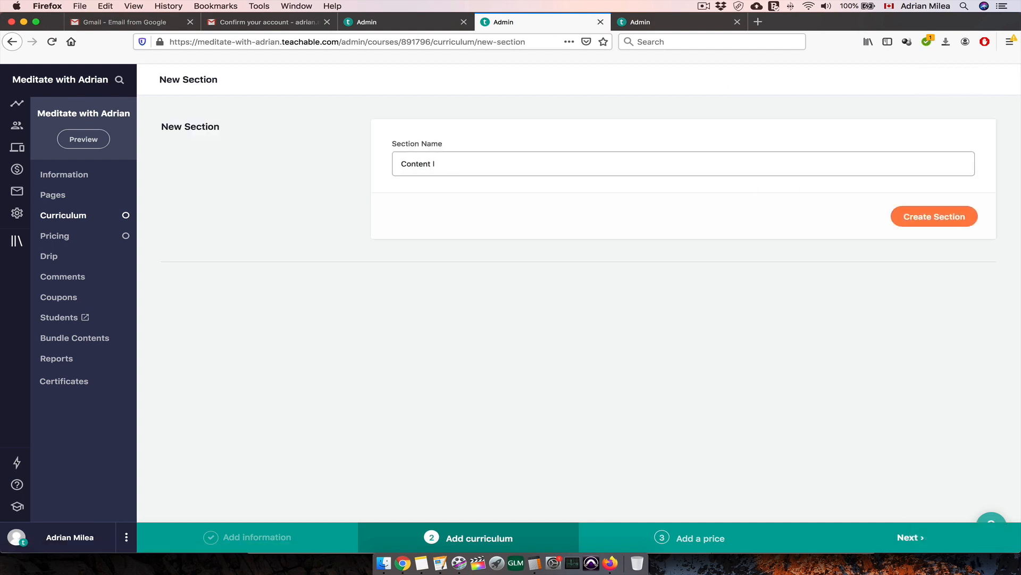
pyautogui.click(956, 218)
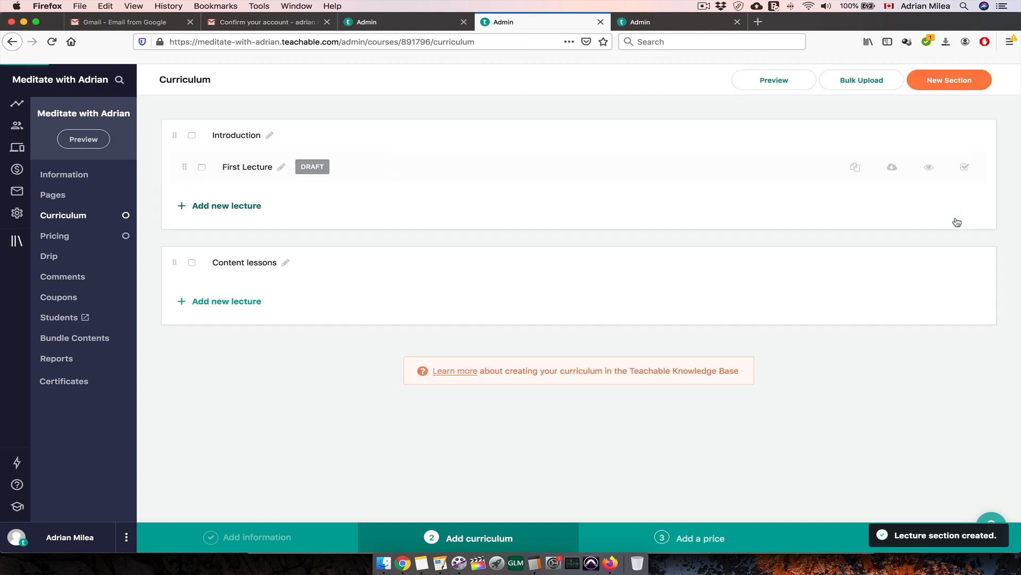
# Add two lectures named Tip #1 and Tip #2 to the Content lessons section
pyautogui.click(249, 298)
pyautogui.write('Tip #1')
pyautogui.press('Return')
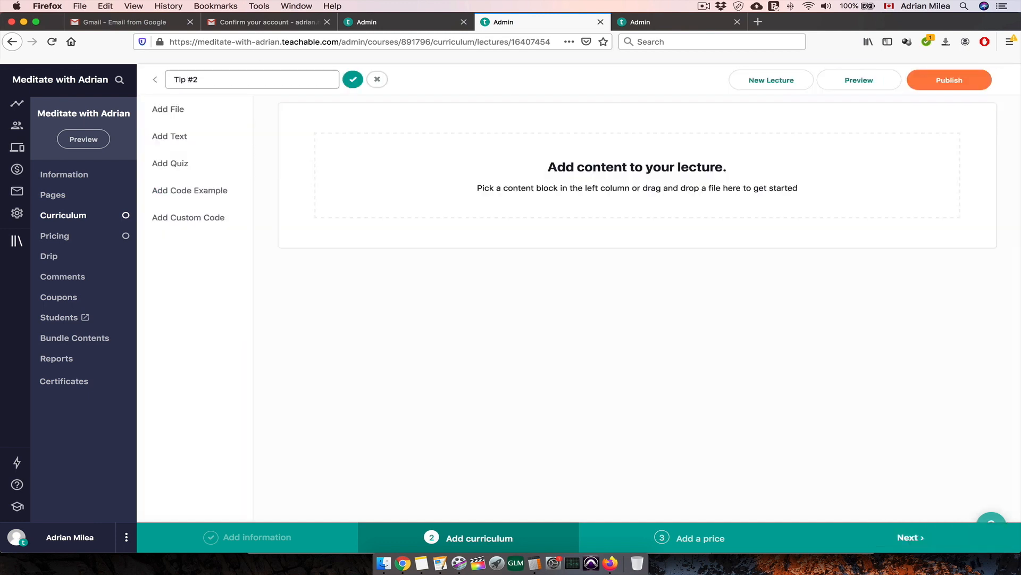
pyautogui.press('Return')
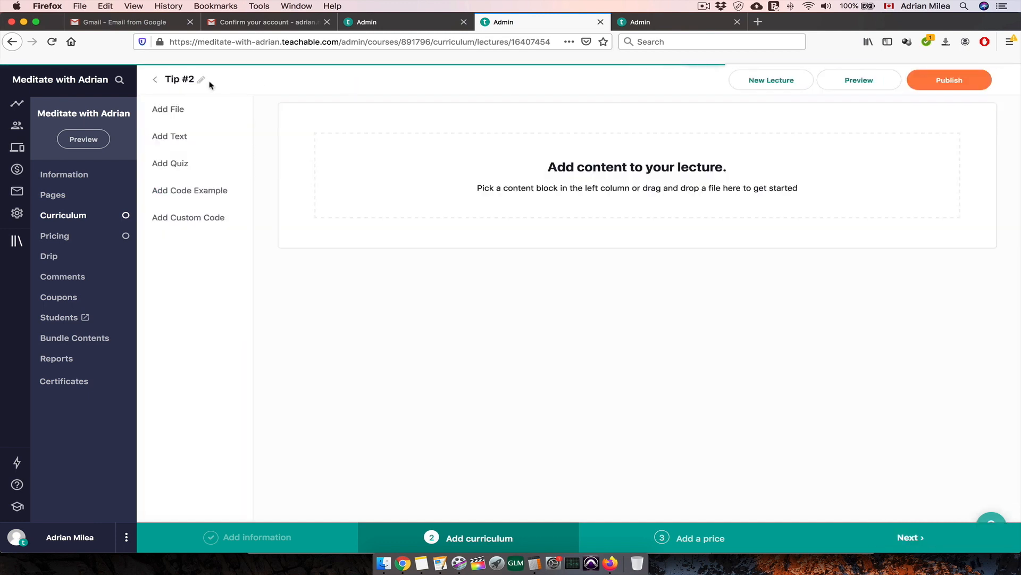
# Add a lecture named Tip #3 to the Content lessons section, publish it and return to the curriculum
pyautogui.click(209, 81)
pyautogui.write('Tip #3')
pyautogui.press('Return')
pyautogui.click(949, 80)
pyautogui.click(155, 79)
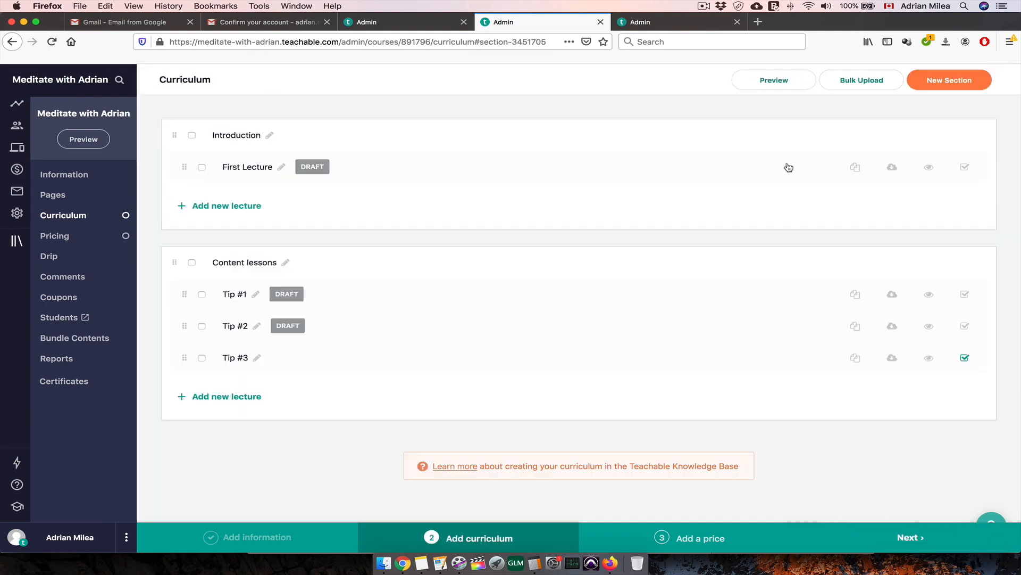
# Create a new curriculum section named Conclusions
pyautogui.click(940, 80)
pyautogui.click(485, 157)
pyautogui.write('Conclusions')
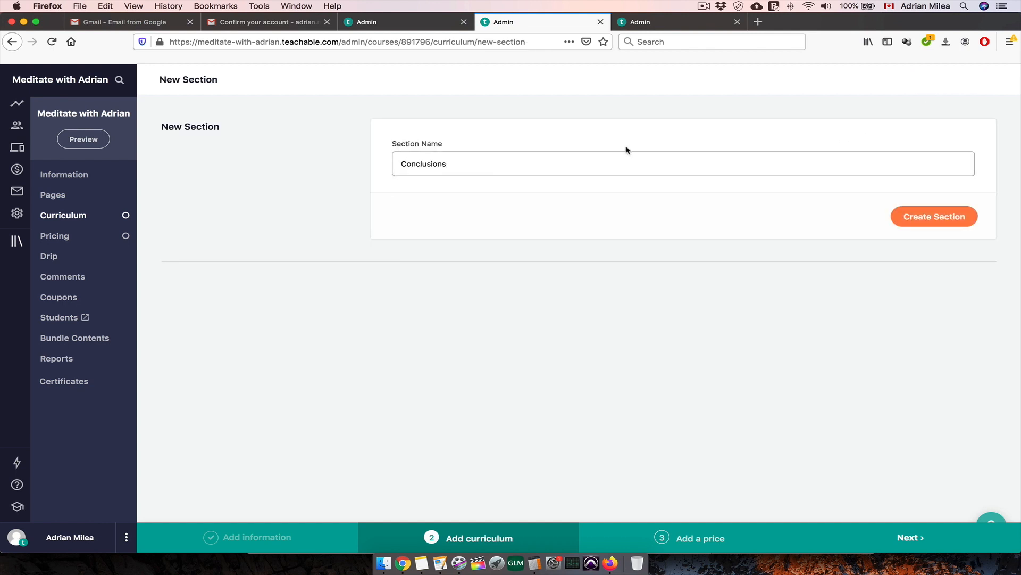
pyautogui.click(910, 217)
pyautogui.scroll(2, 381, 182)
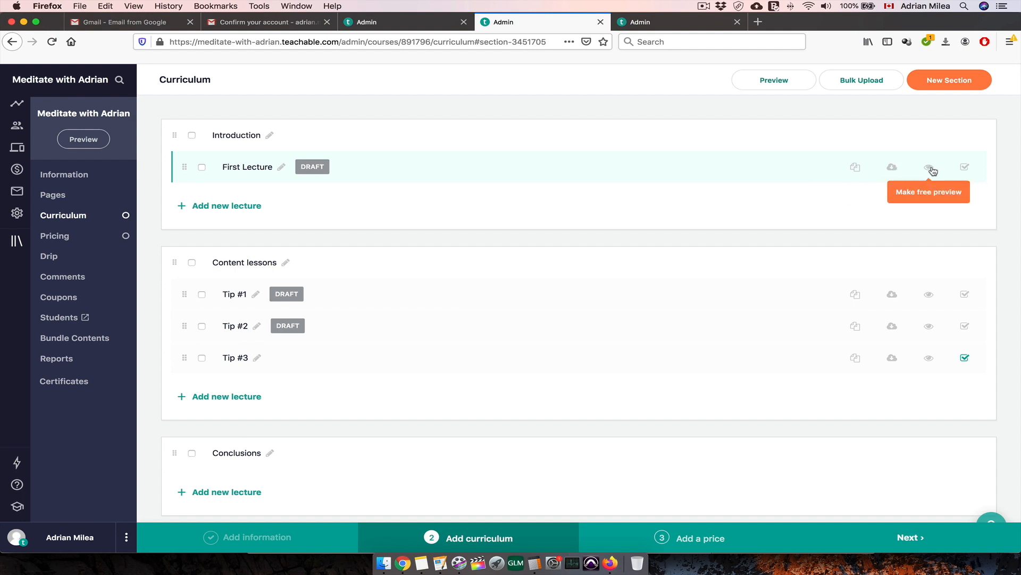
# View the course's pricing plan options and its Drip, Comments and Coupons pages
pyautogui.click(62, 237)
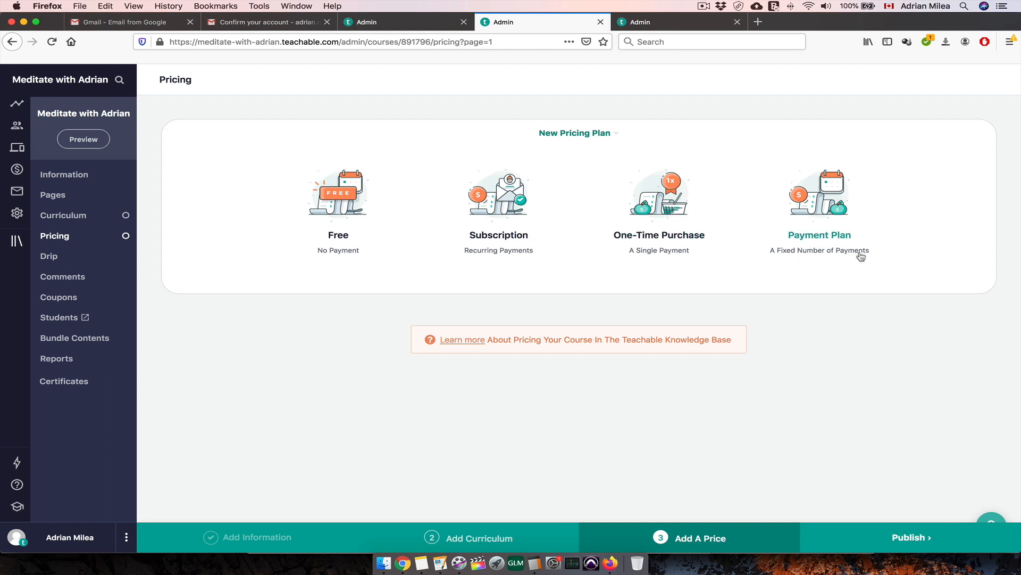
pyautogui.click(55, 259)
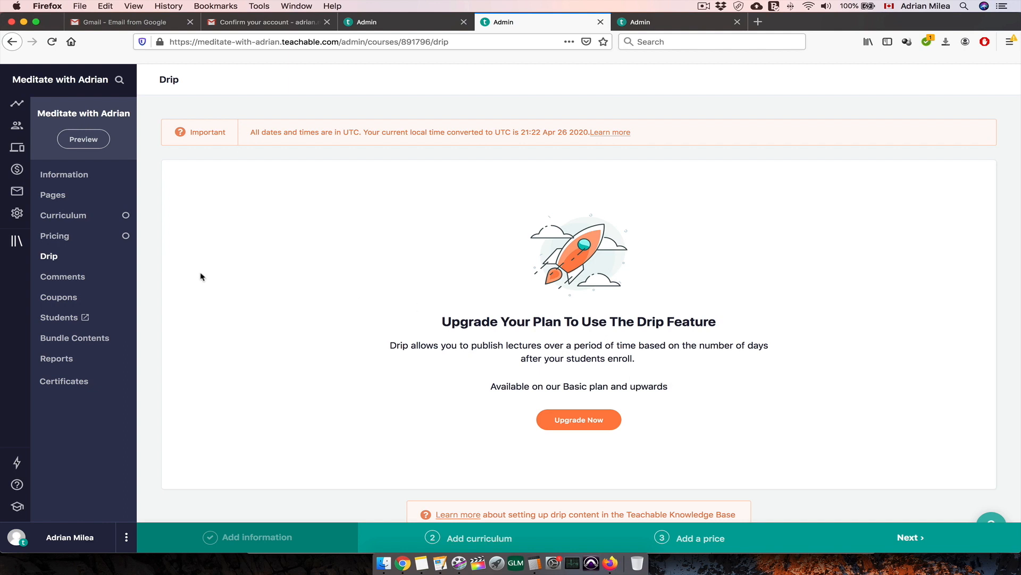
pyautogui.click(64, 279)
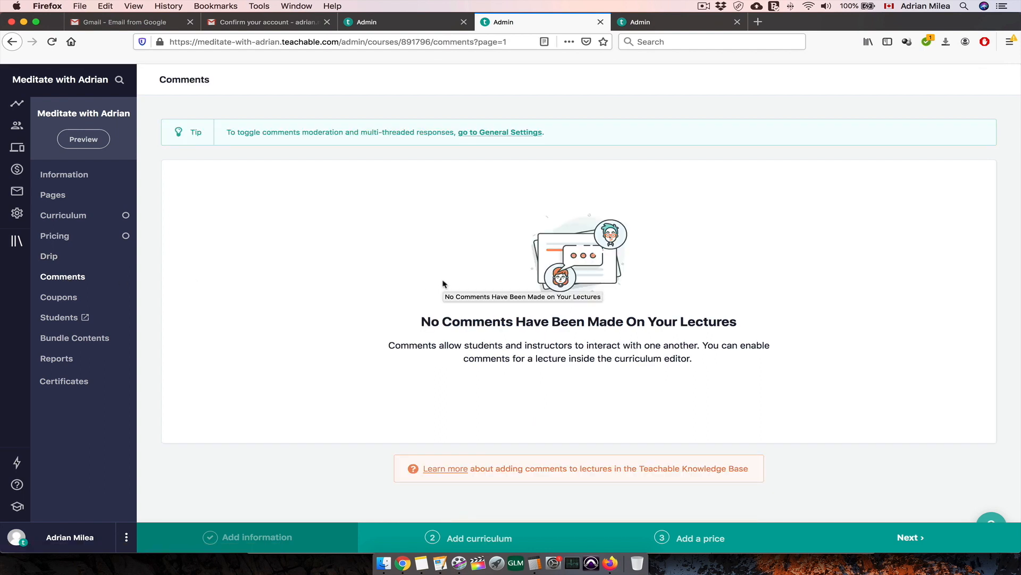
pyautogui.click(89, 297)
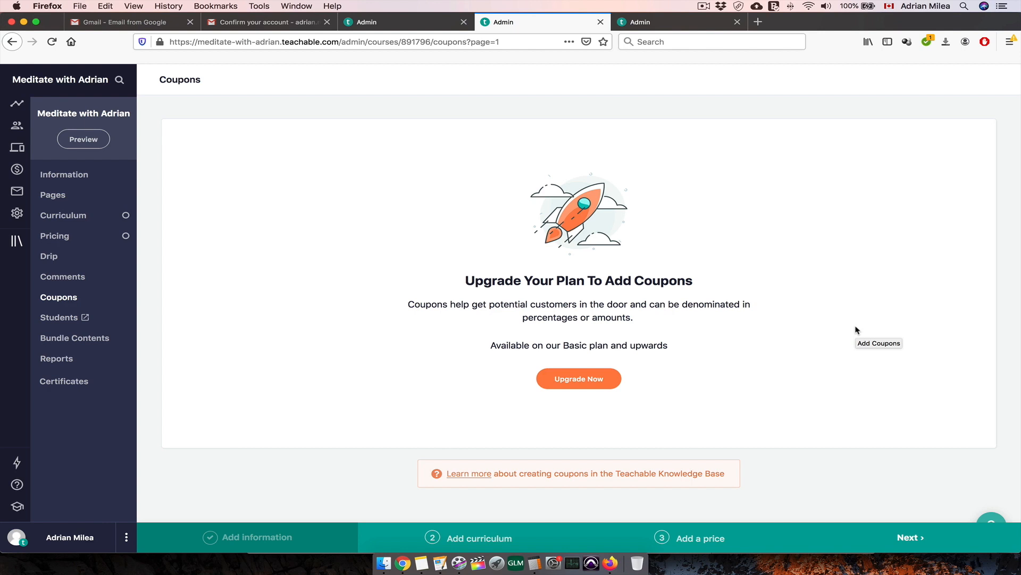
# View the list of students enrolled in the course and return to the course's information page
pyautogui.click(60, 318)
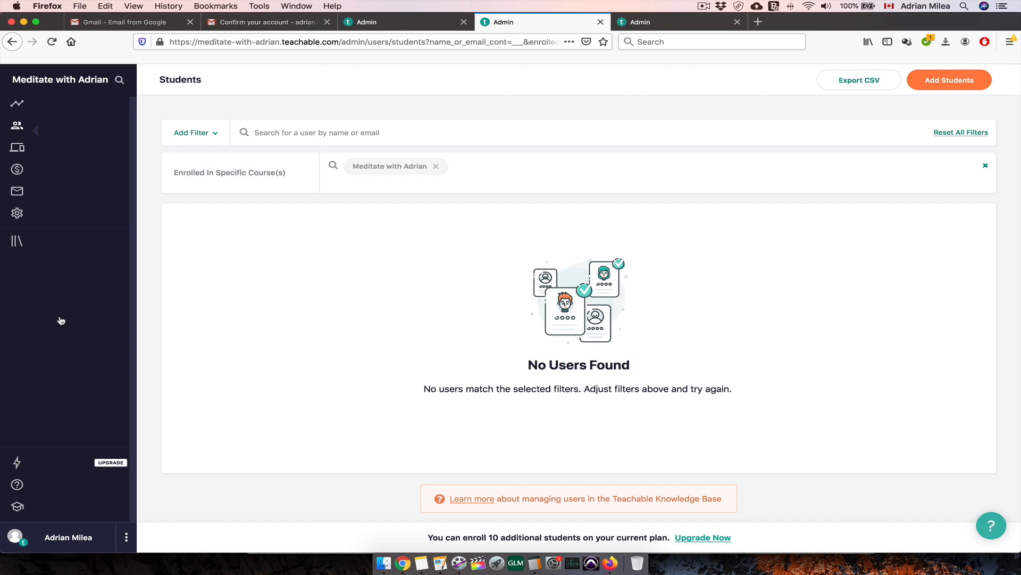
pyautogui.click(56, 150)
pyautogui.click(56, 170)
pyautogui.click(59, 191)
pyautogui.click(17, 240)
pyautogui.click(51, 260)
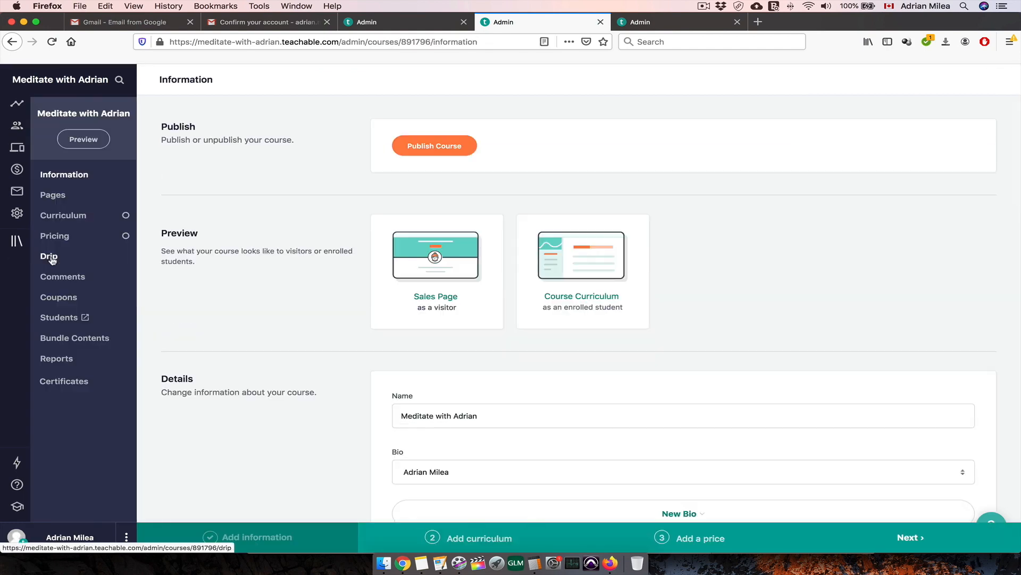
# View the course's Bundle Contents, Reports and Certificates pages
pyautogui.click(96, 340)
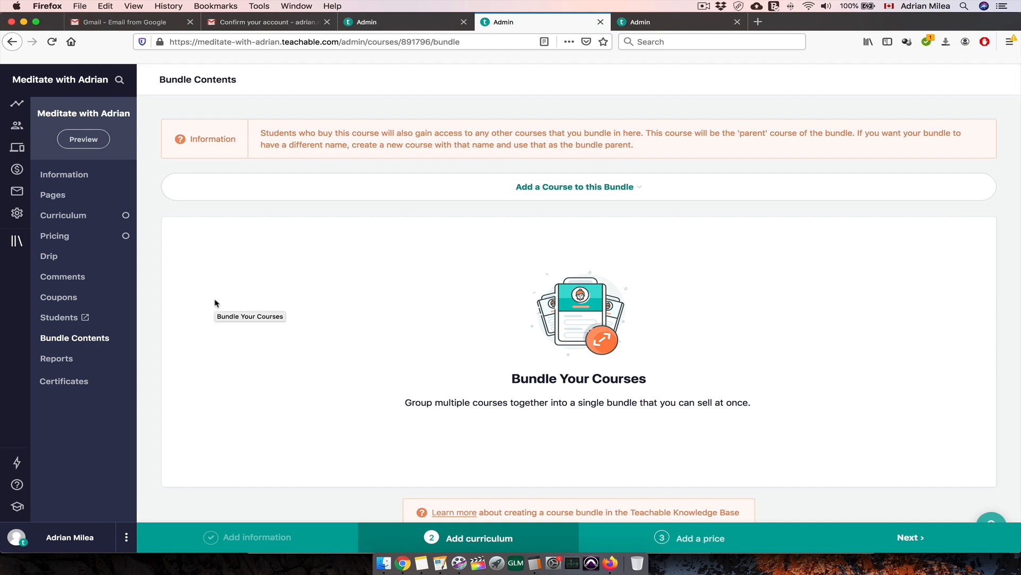
pyautogui.click(58, 359)
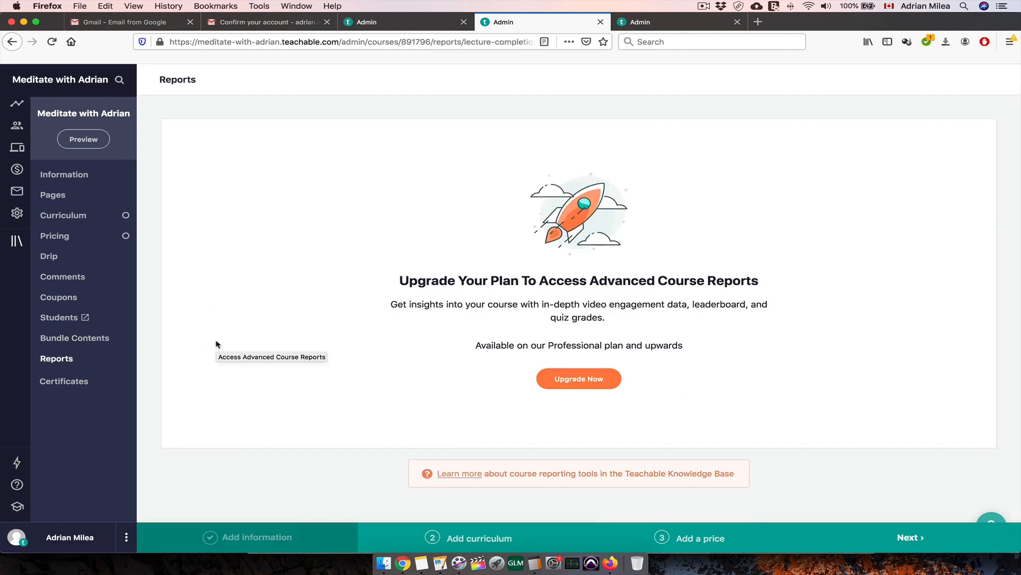
pyautogui.click(68, 382)
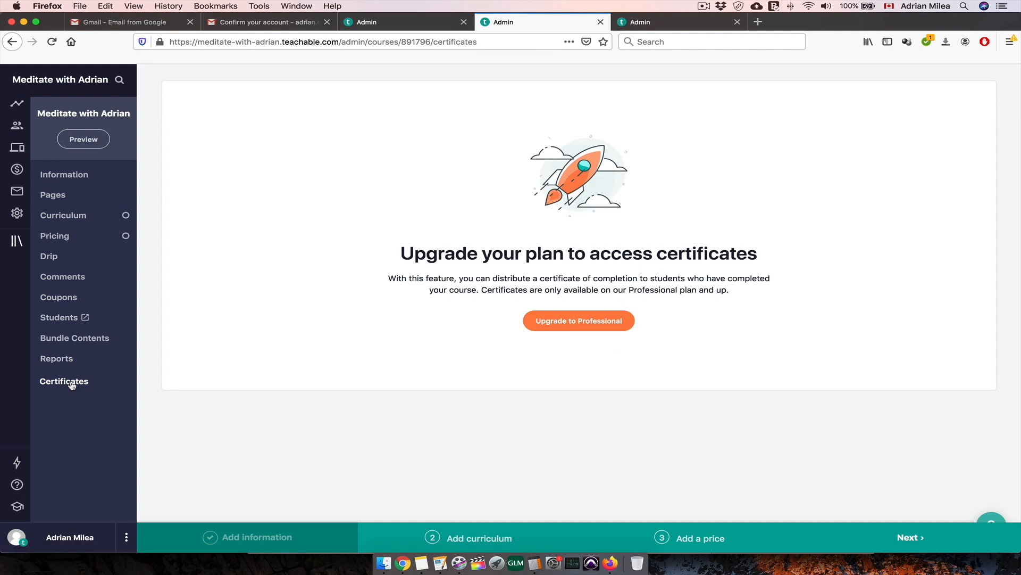
# Review the upgrade plans with their included features, and view the school's Help and TeachableU pages
pyautogui.click(17, 462)
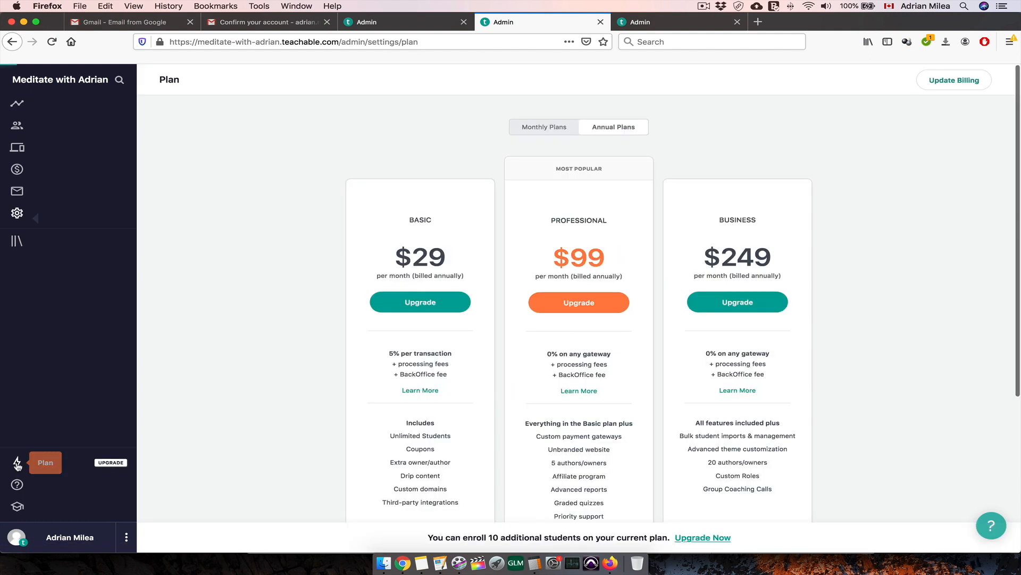
pyautogui.scroll(-4, 246, 409)
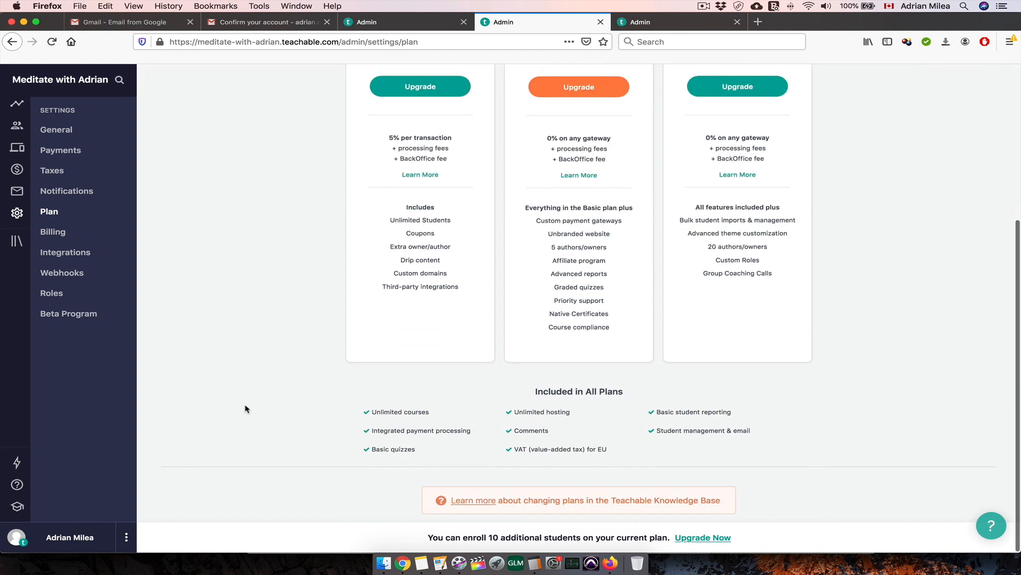
pyautogui.click(17, 485)
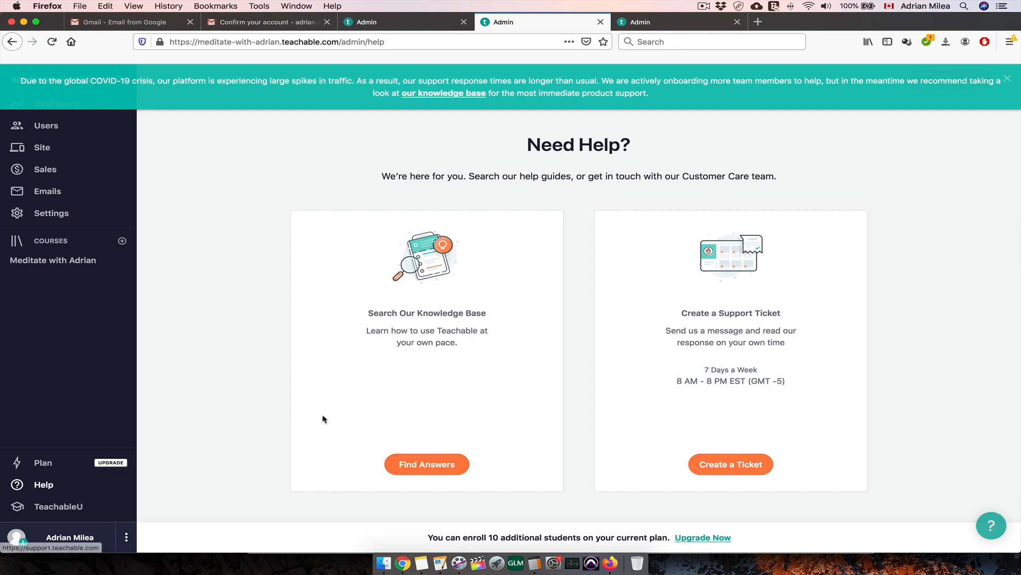
pyautogui.click(62, 508)
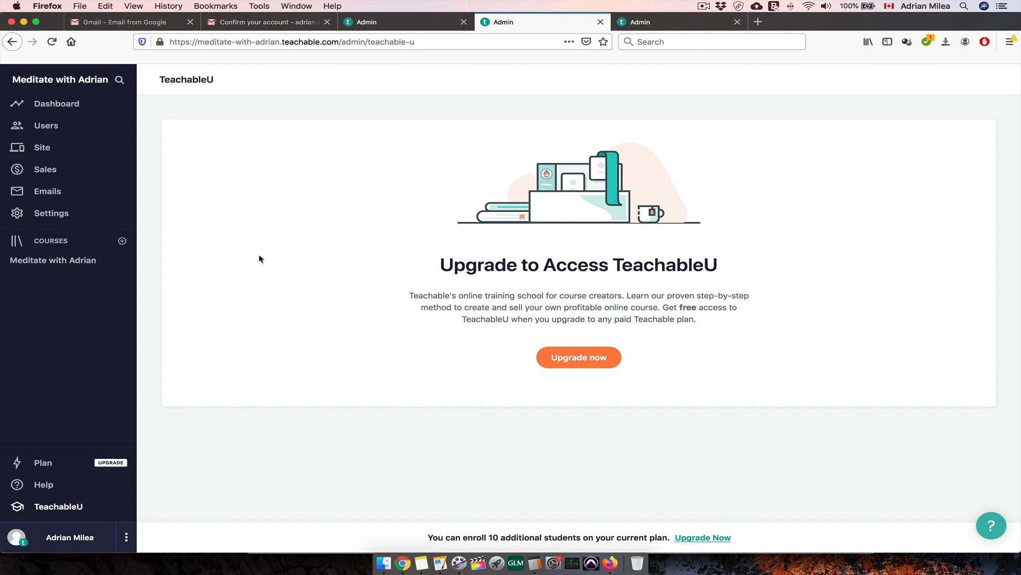
# Open the school's public homepage from the dashboard in a separate tab and look through the whole page
pyautogui.click(66, 104)
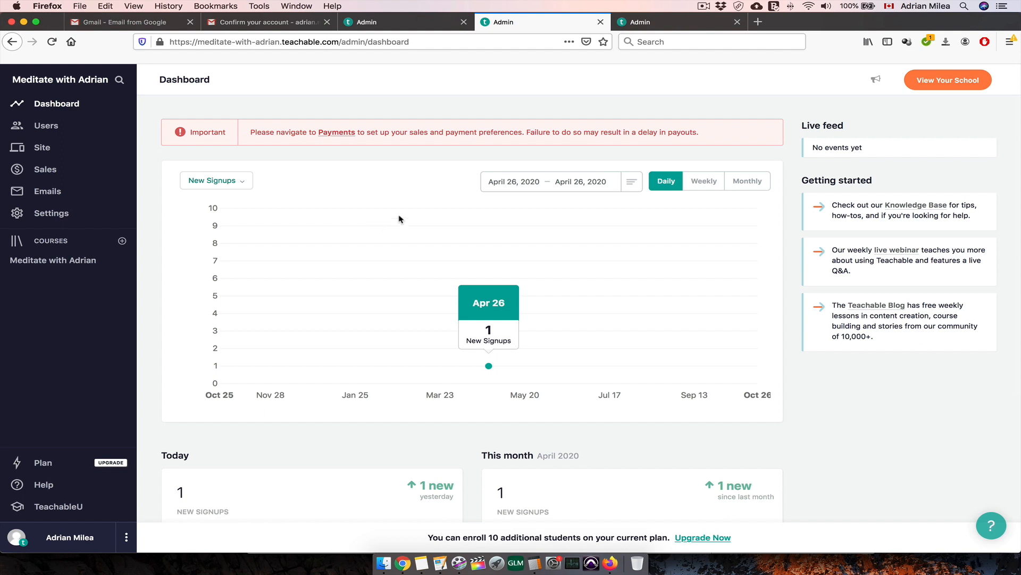
pyautogui.rightClick(949, 81)
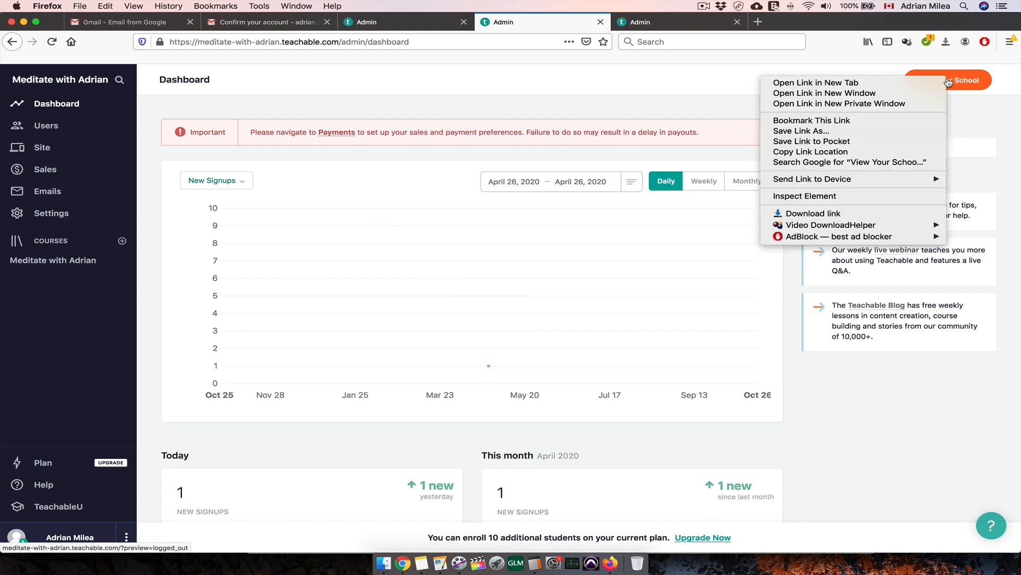
pyautogui.click(830, 83)
pyautogui.click(663, 25)
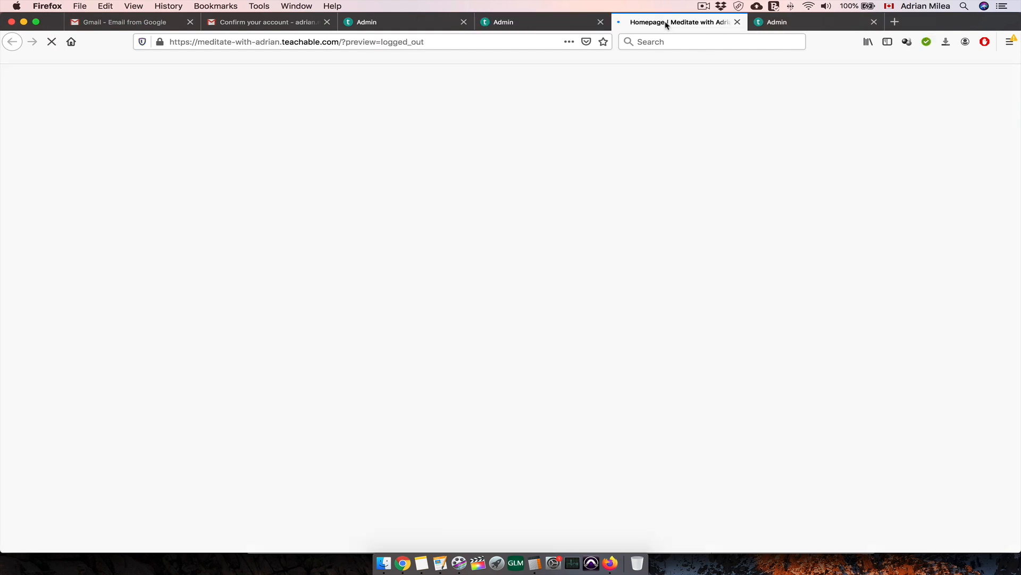
pyautogui.scroll(-10, 798, 301)
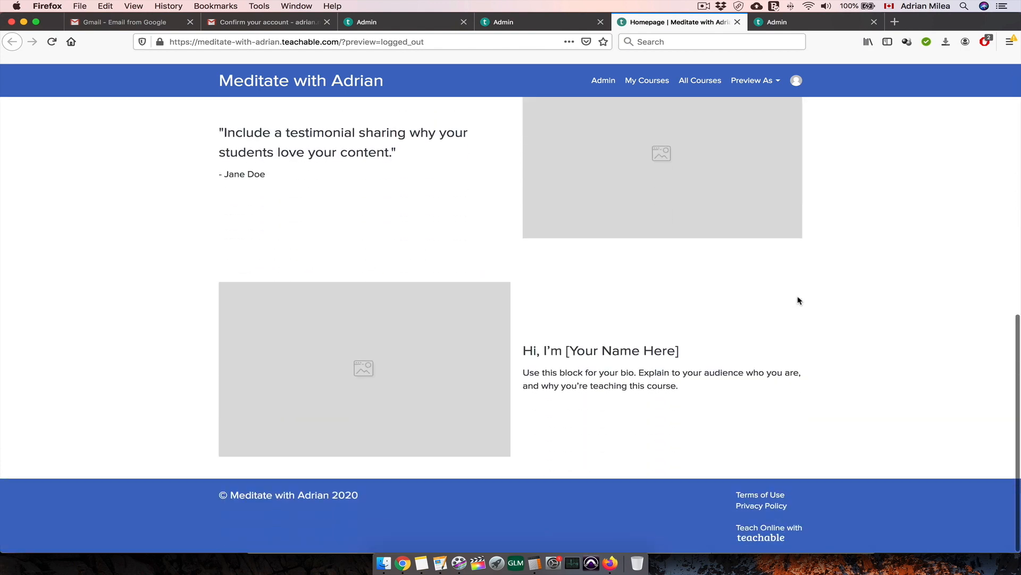
pyautogui.scroll(10, 798, 300)
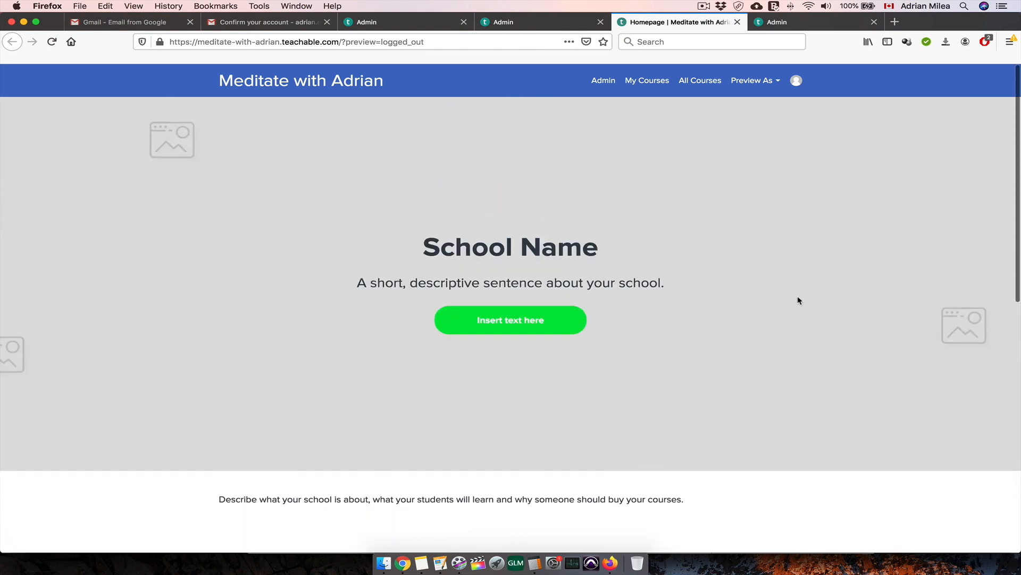